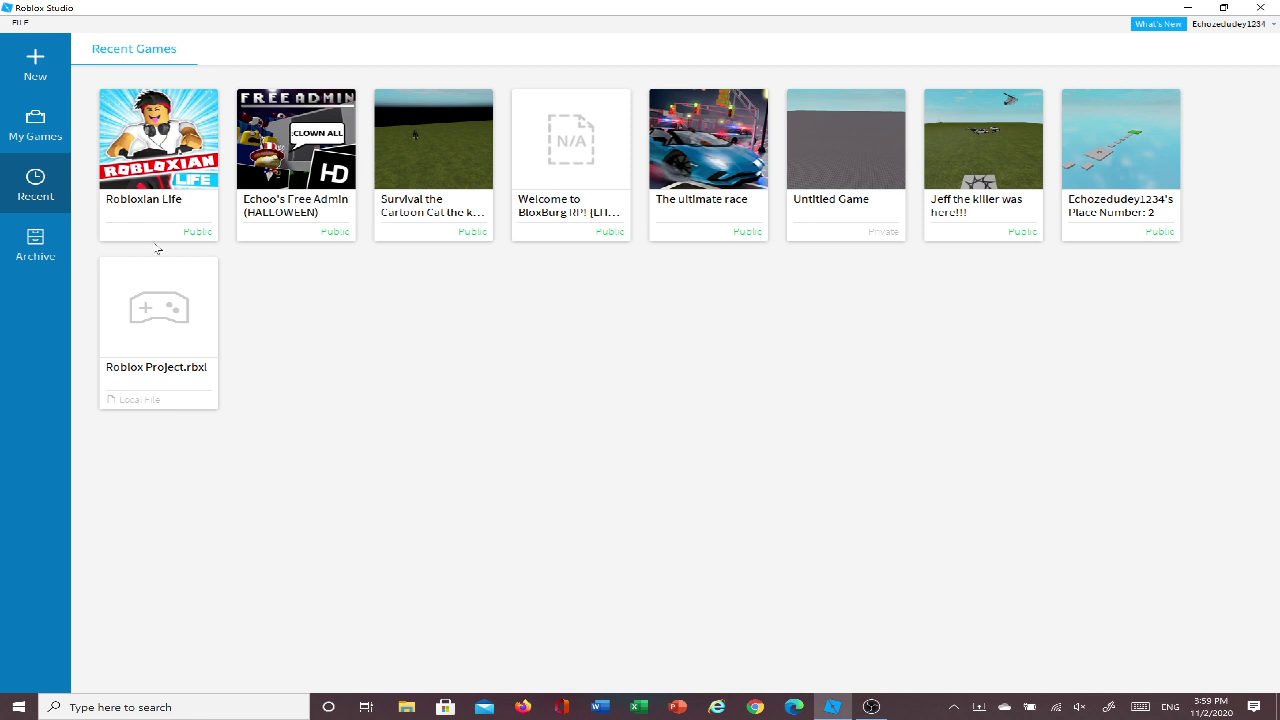
{"action": "left_click", "coordinate": [35, 125]}
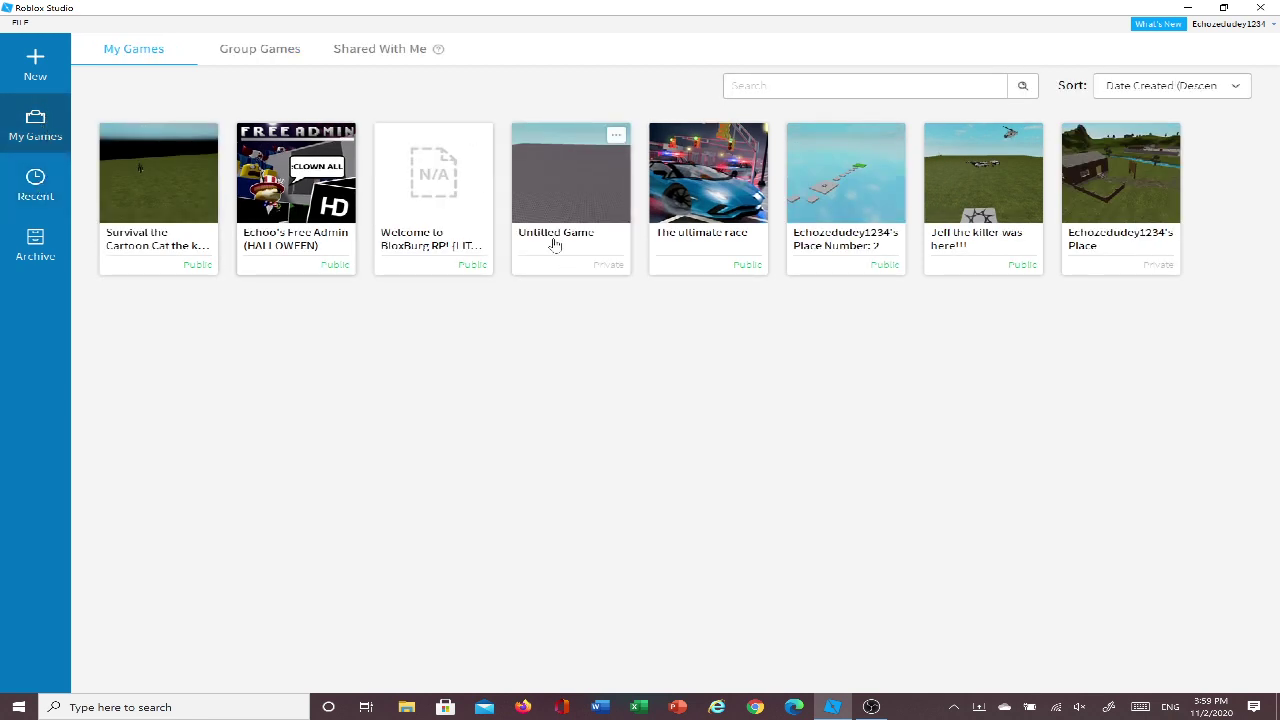
{"action": "left_click", "coordinate": [272, 63]}
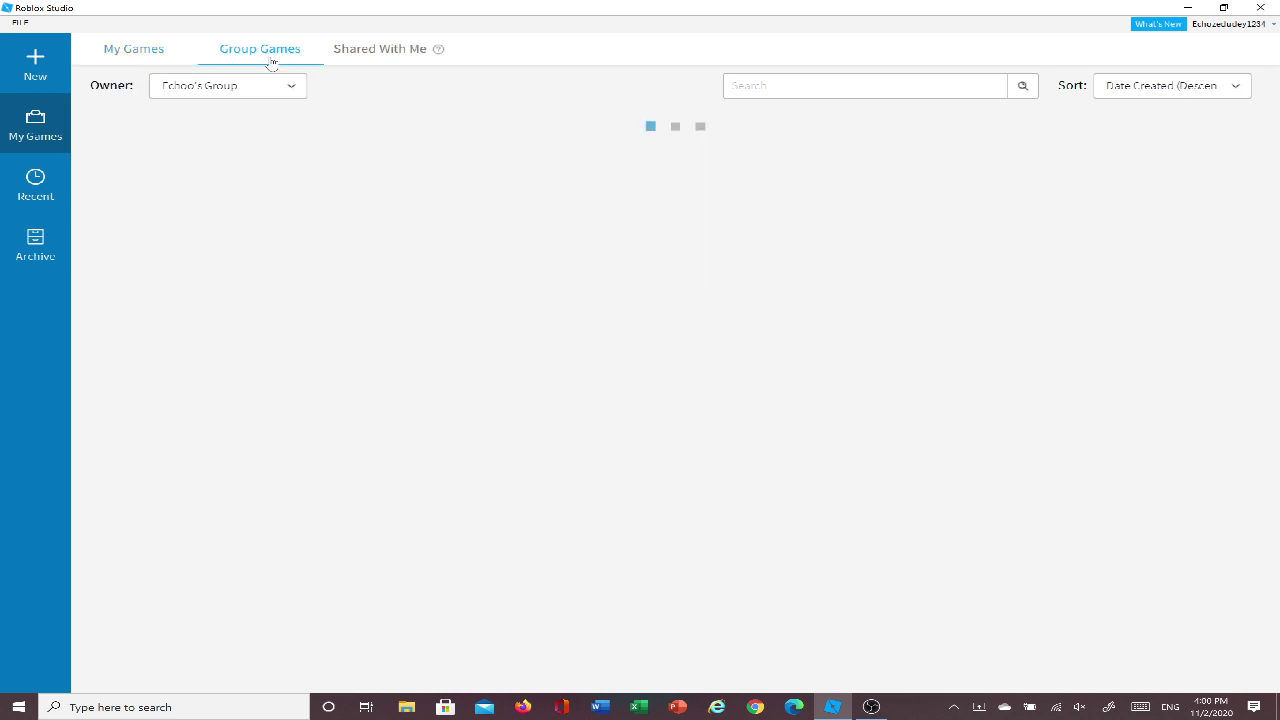
{"action": "left_click", "coordinate": [160, 60]}
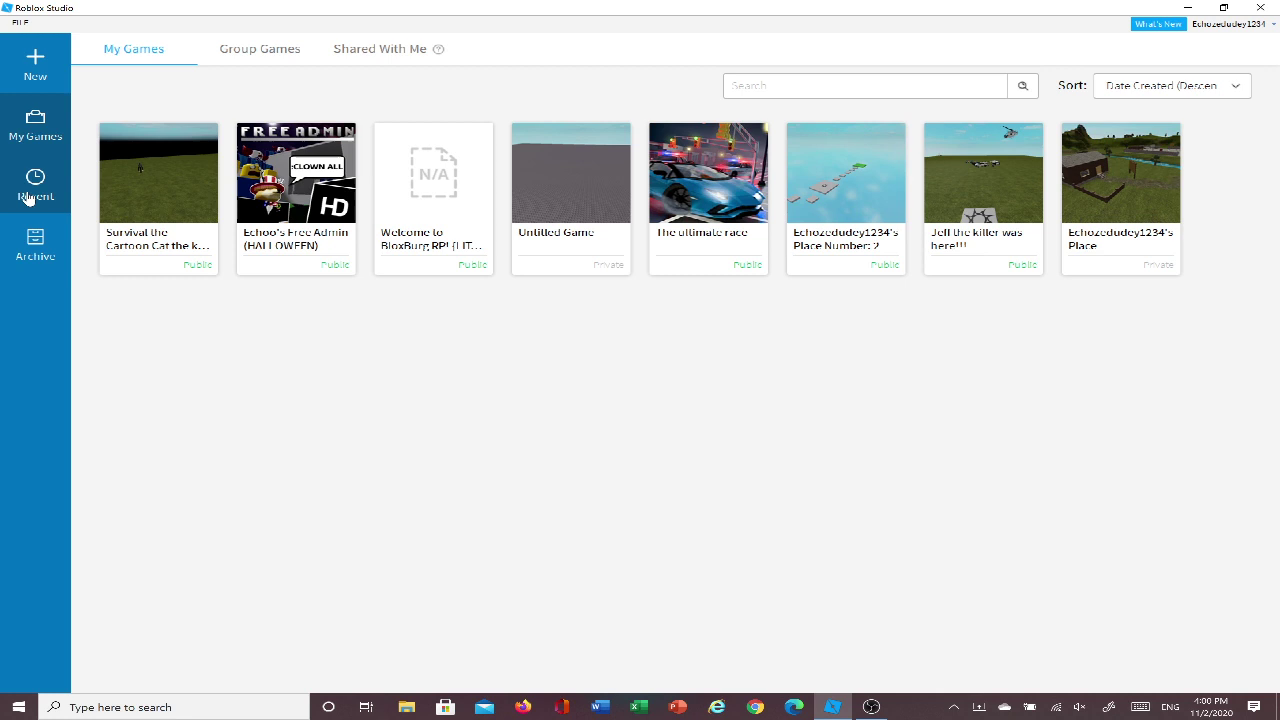
{"action": "left_click", "coordinate": [28, 198]}
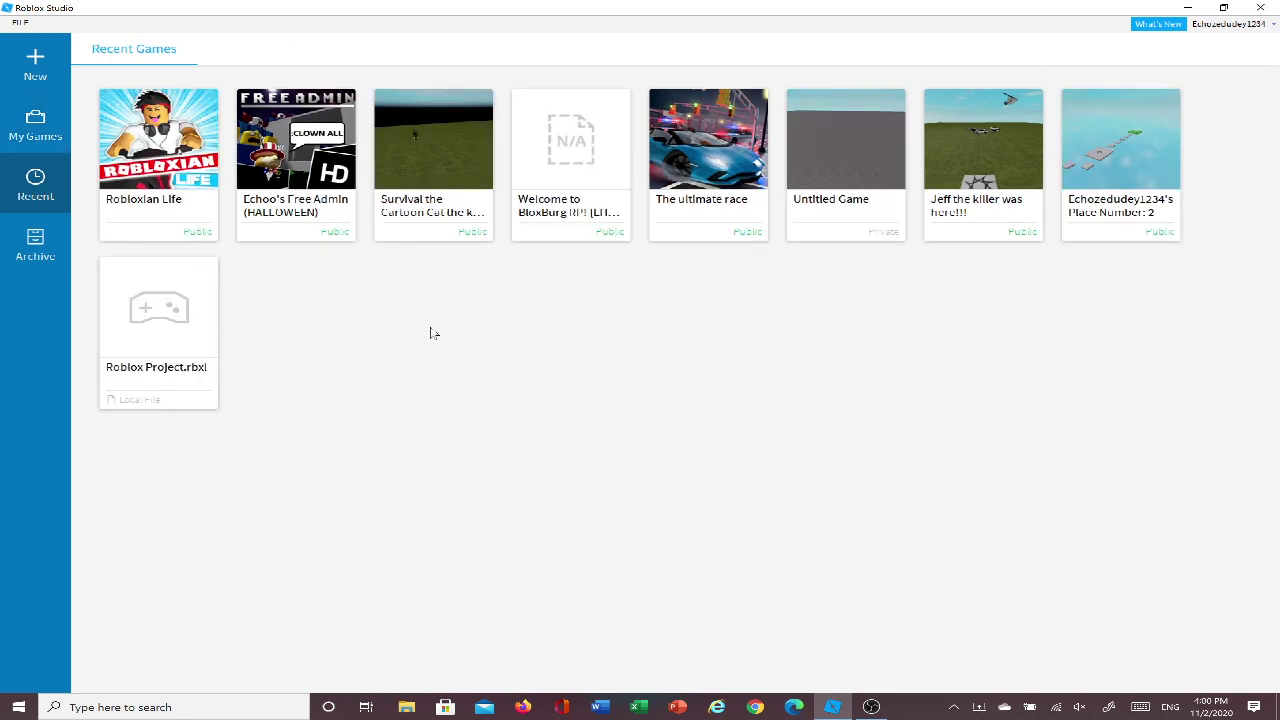
{"action": "left_click", "coordinate": [25, 130]}
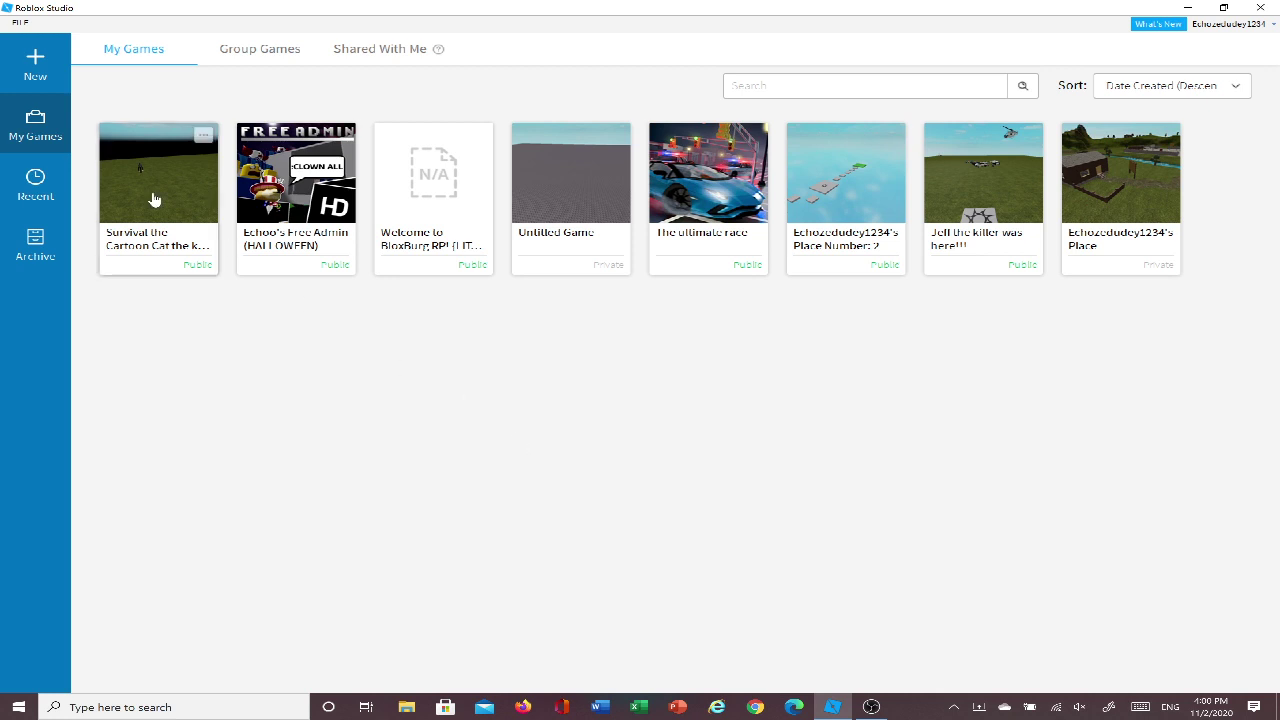
Step: Open the recent game Robloxian Life and close the floating Properties window
{"action": "left_click", "coordinate": [36, 195]}
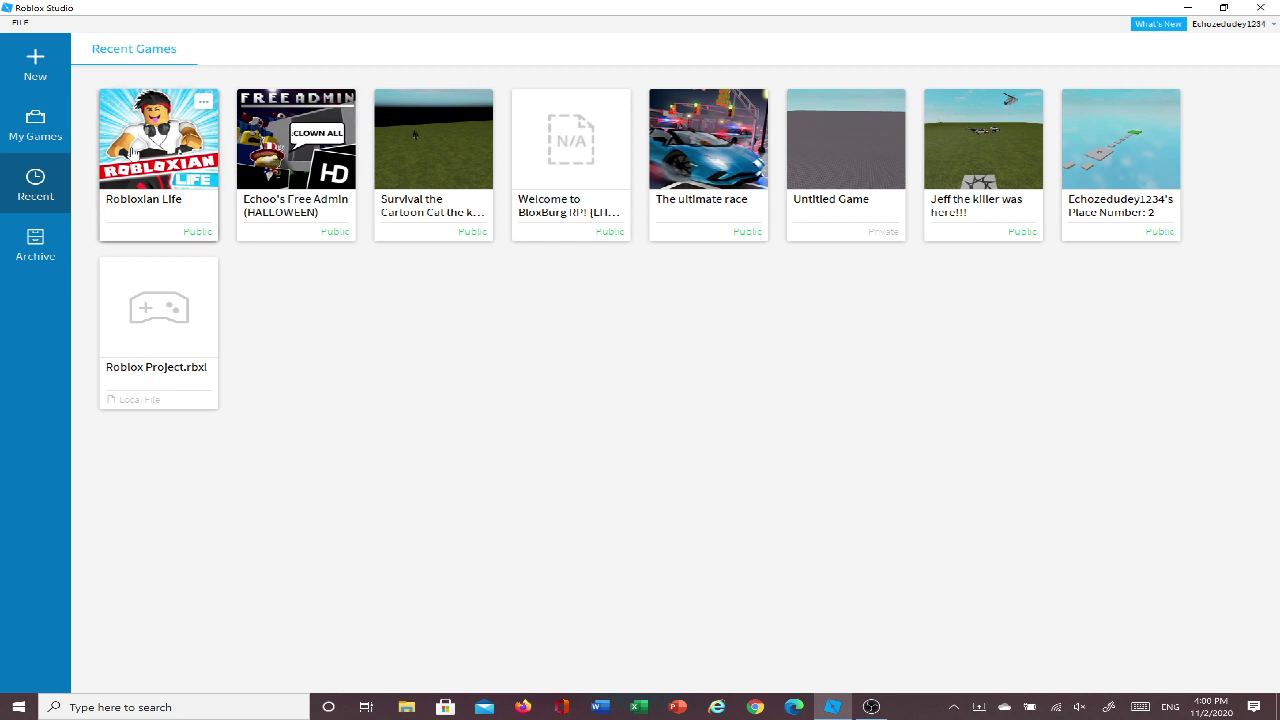
{"action": "left_click", "coordinate": [132, 150]}
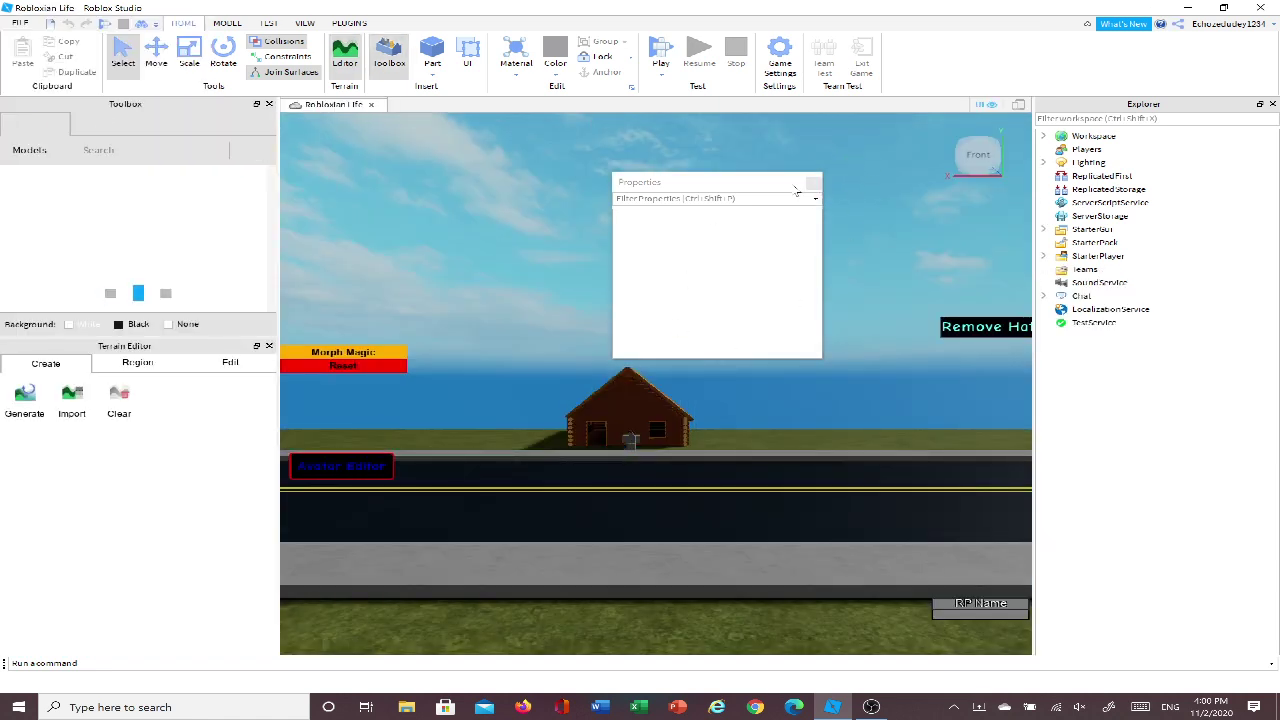
{"action": "left_click", "coordinate": [814, 183]}
Step: Look around the map's houses and roads, stopping on the open grass that faces the modern two-storey house
{"action": "right_click_drag", "start_coordinate": [797, 328], "coordinate": [797, 330]}
{"action": "key", "text": "w"}
{"action": "right_click_drag", "start_coordinate": [647, 397], "coordinate": [648, 400]}
{"action": "key", "text": "a"}
{"action": "key", "text": "s"}
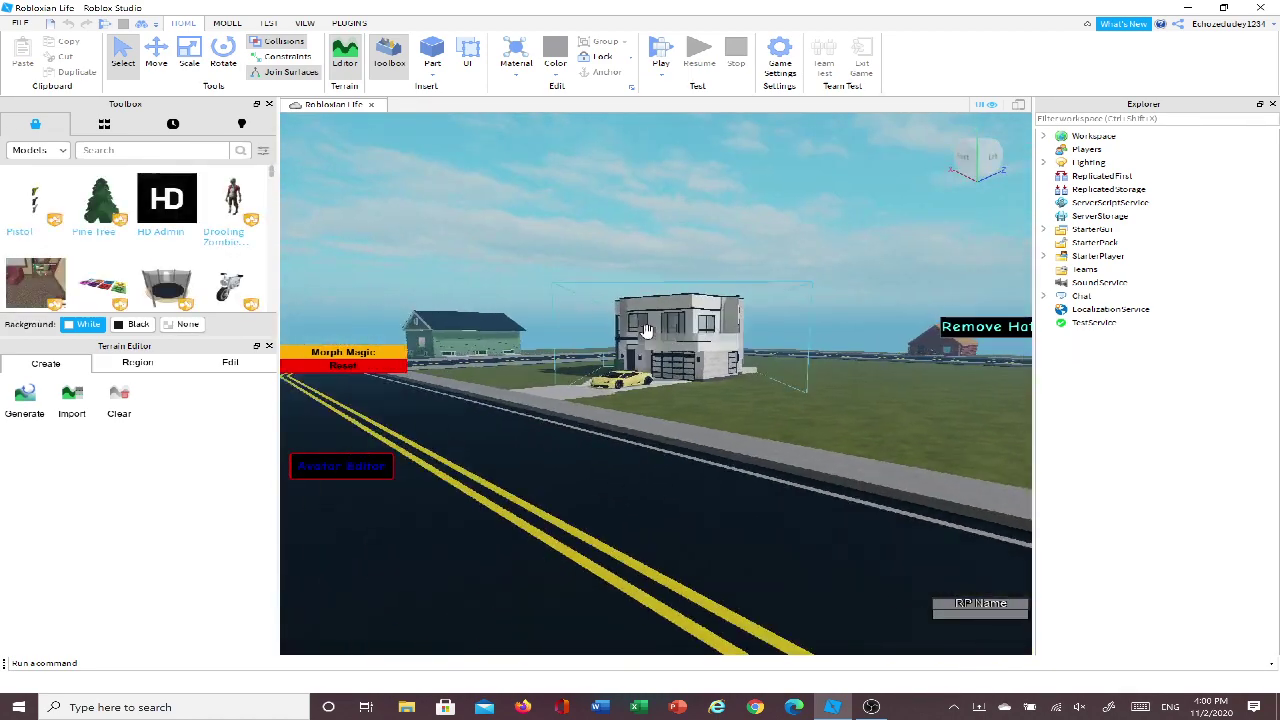
{"action": "key", "text": "s"}
{"action": "right_click_drag", "start_coordinate": [651, 457], "coordinate": [621, 454]}
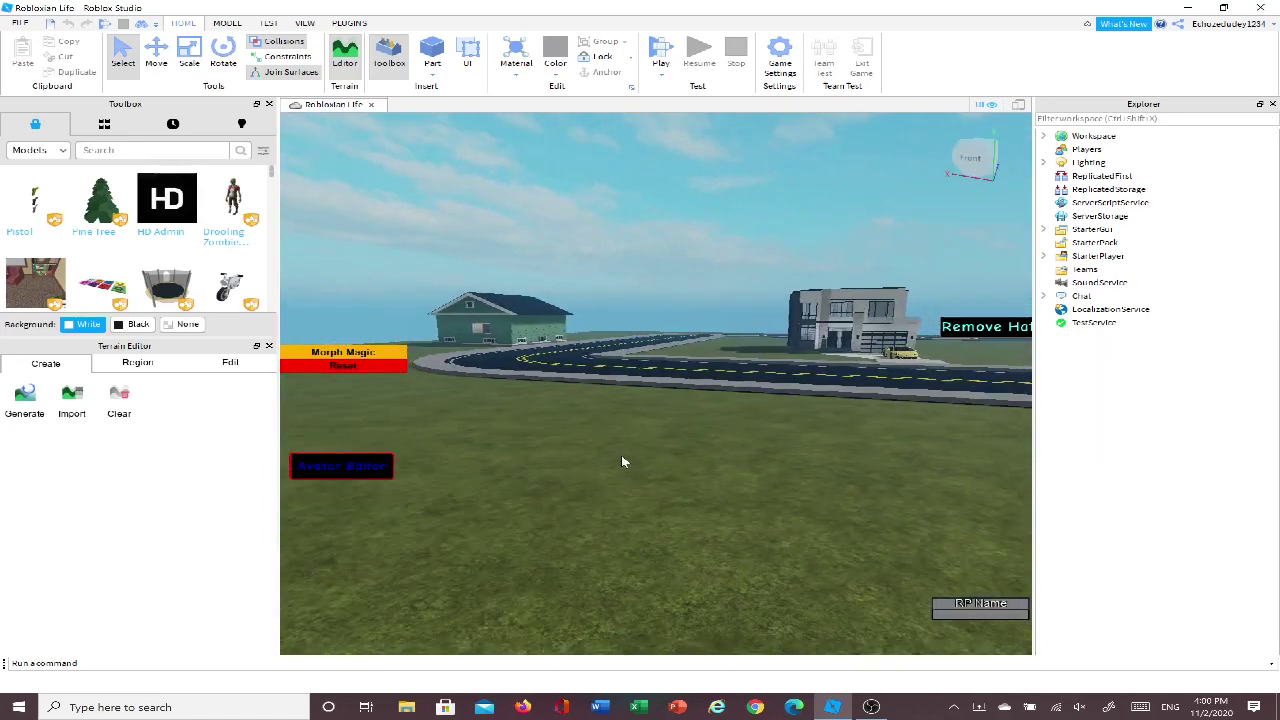
{"action": "key", "text": "d"}
{"action": "key", "text": "s"}
{"action": "key", "text": "d"}
{"action": "key", "text": "w"}
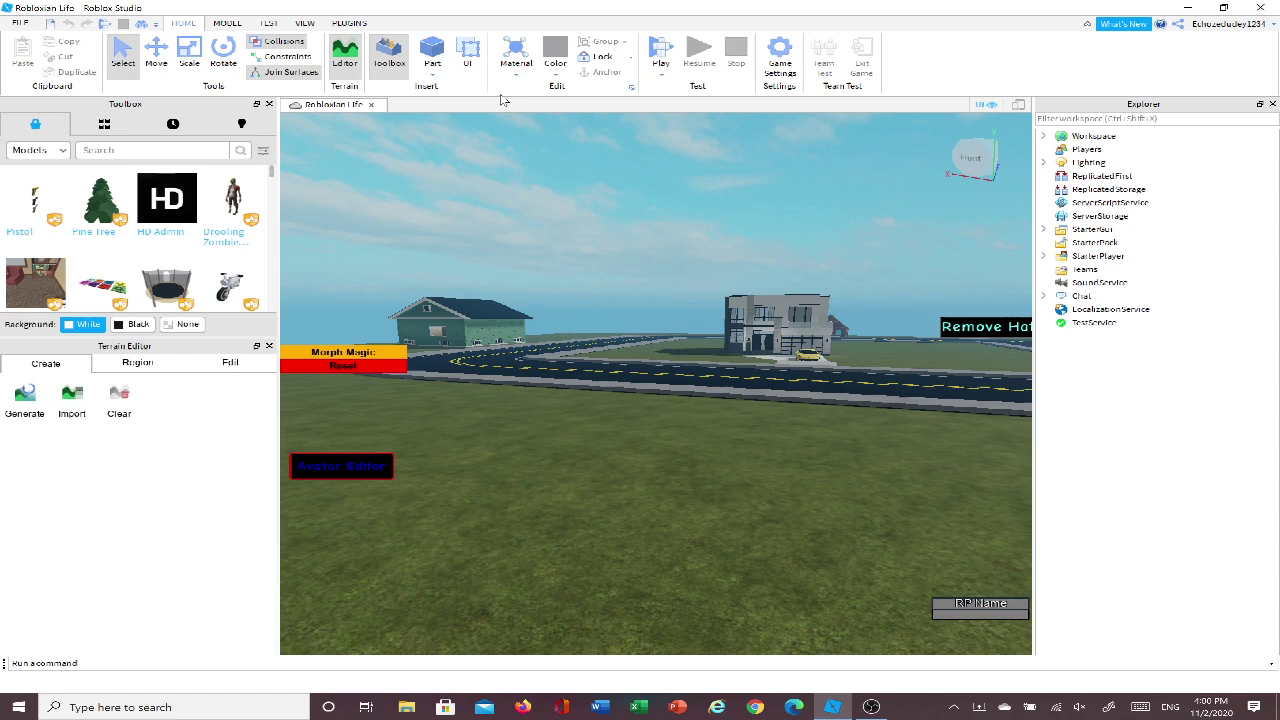
{"action": "key", "text": "w"}
{"action": "right_click_drag", "start_coordinate": [552, 203], "coordinate": [553, 203]}
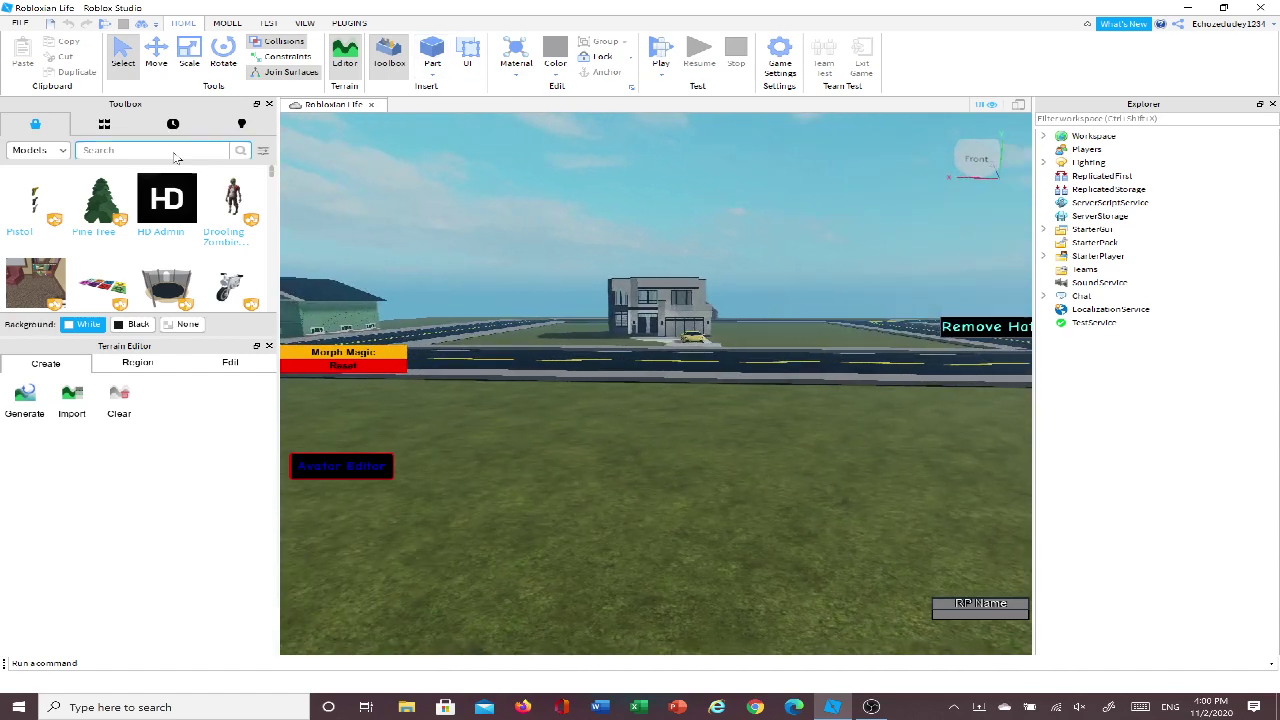
{"action": "left_click", "coordinate": [353, 210]}
Step: Close the Toolbox and show it again, repeating this to practise bringing it back
{"action": "left_click", "coordinate": [269, 105]}
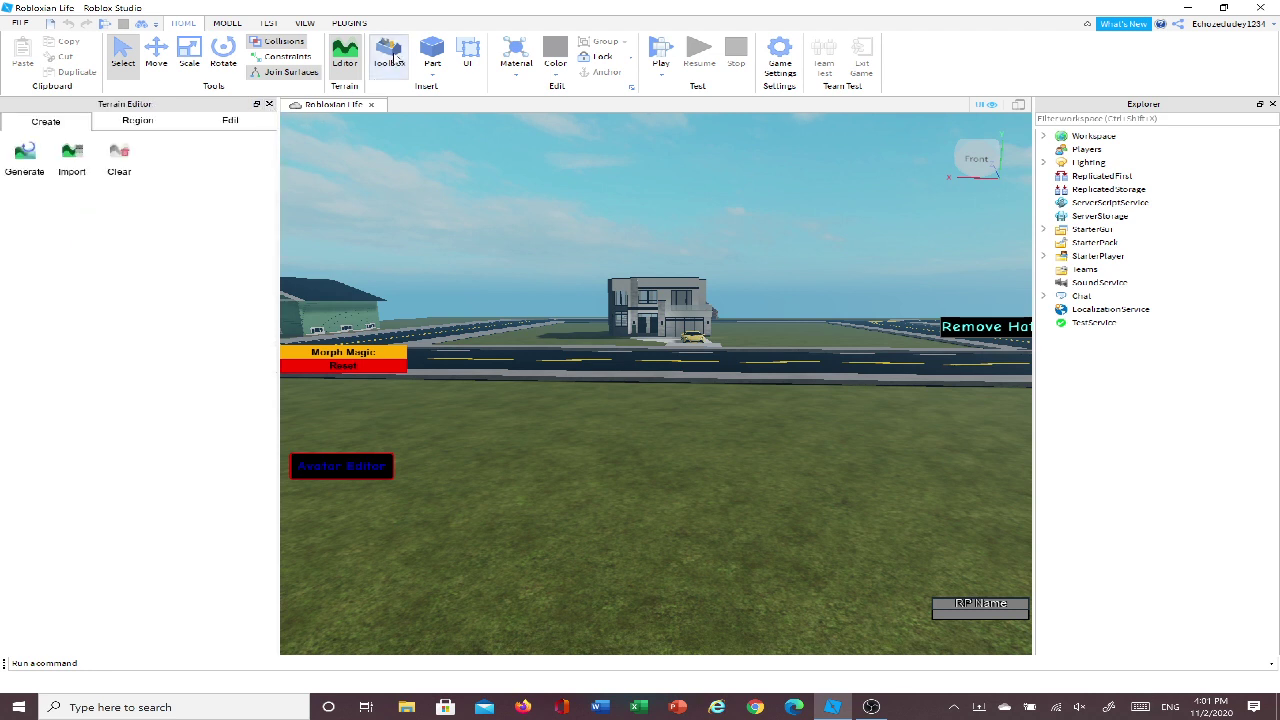
{"action": "left_click", "coordinate": [391, 57]}
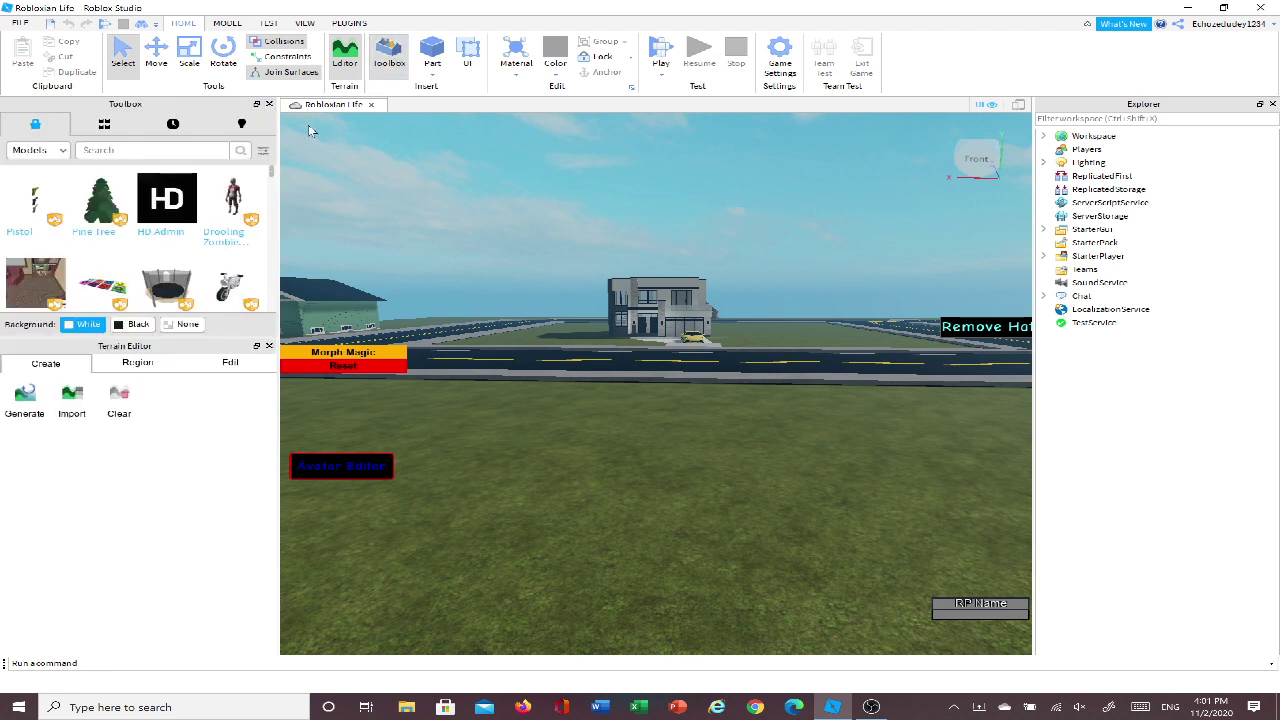
{"action": "left_click", "coordinate": [269, 104]}
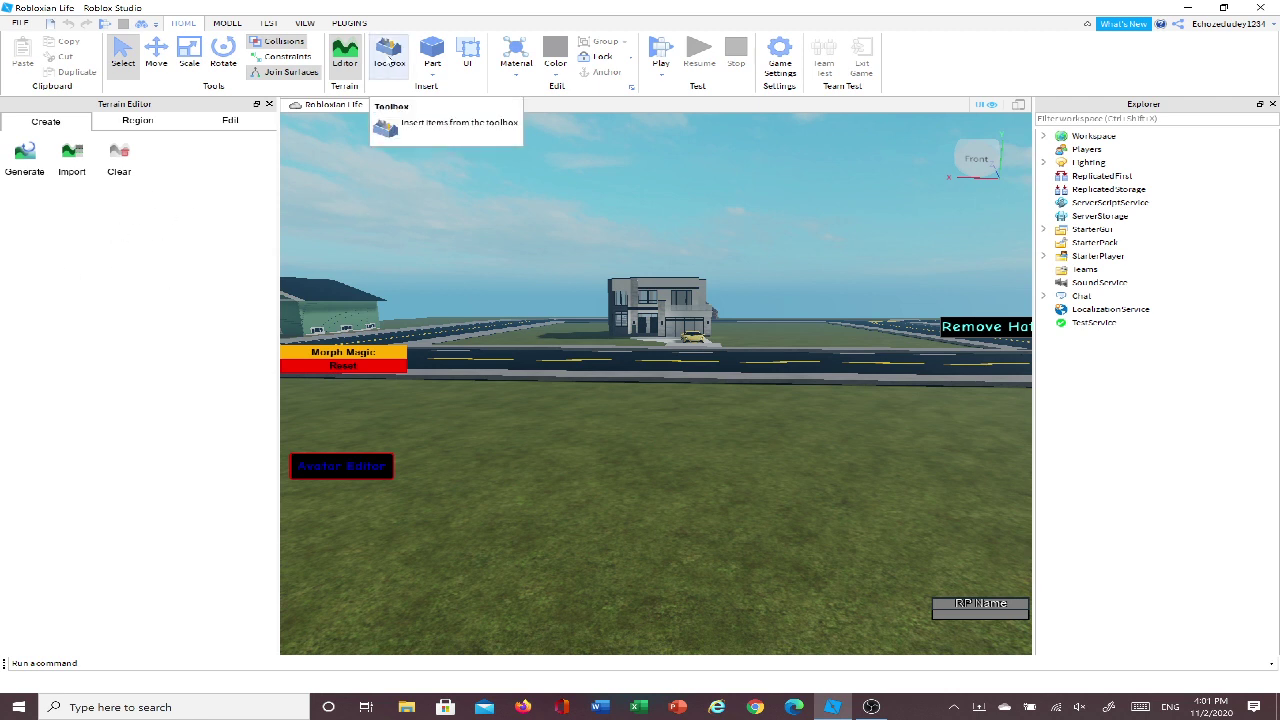
{"action": "left_click", "coordinate": [391, 62]}
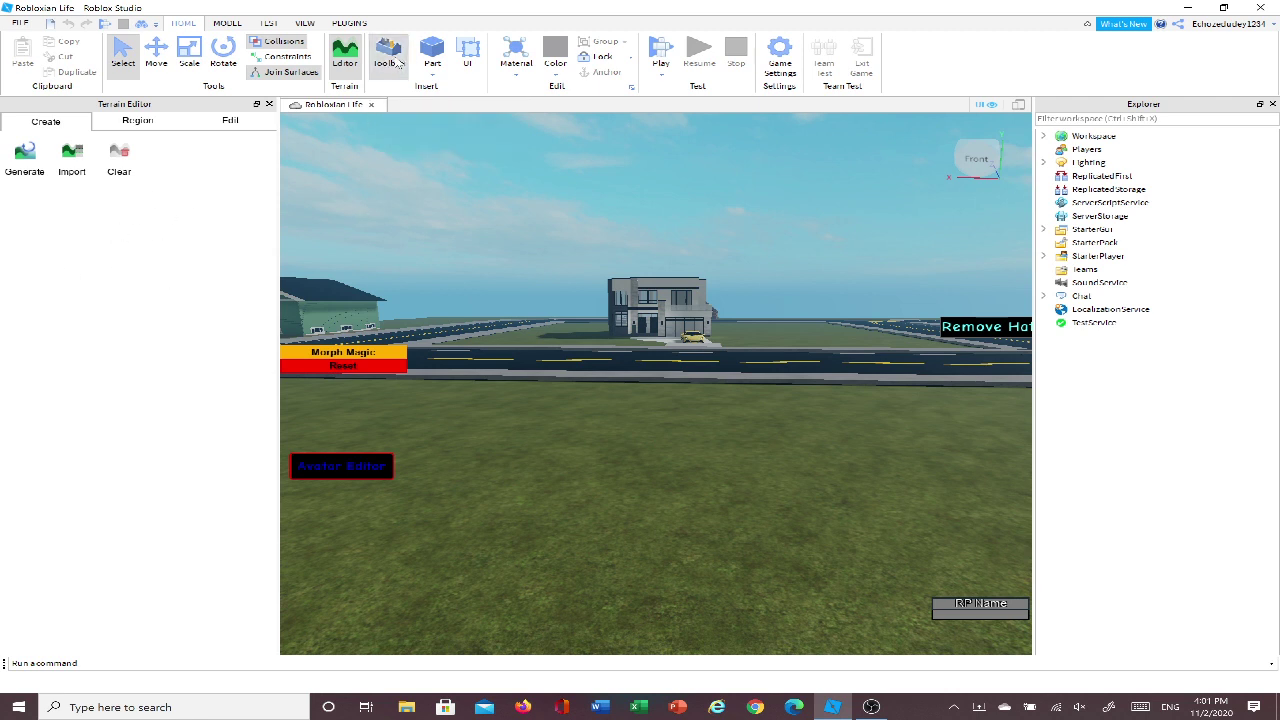
{"action": "left_click", "coordinate": [303, 23]}
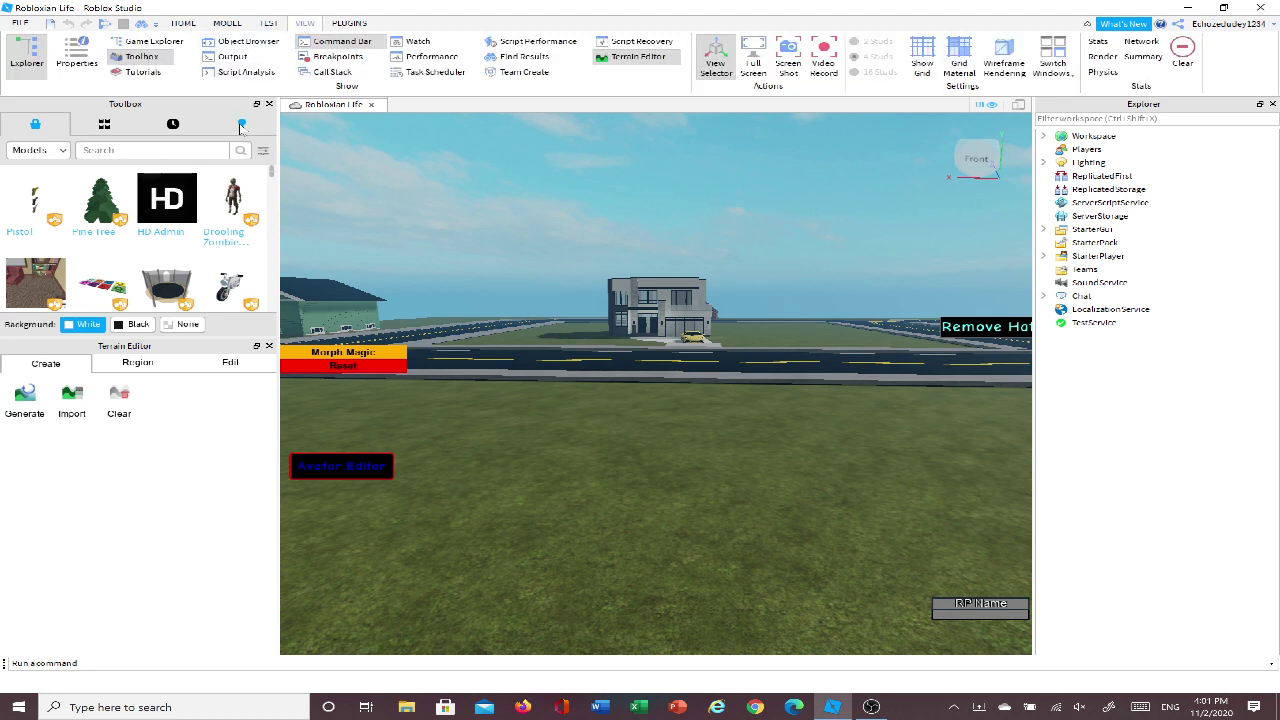
{"action": "left_click", "coordinate": [183, 23]}
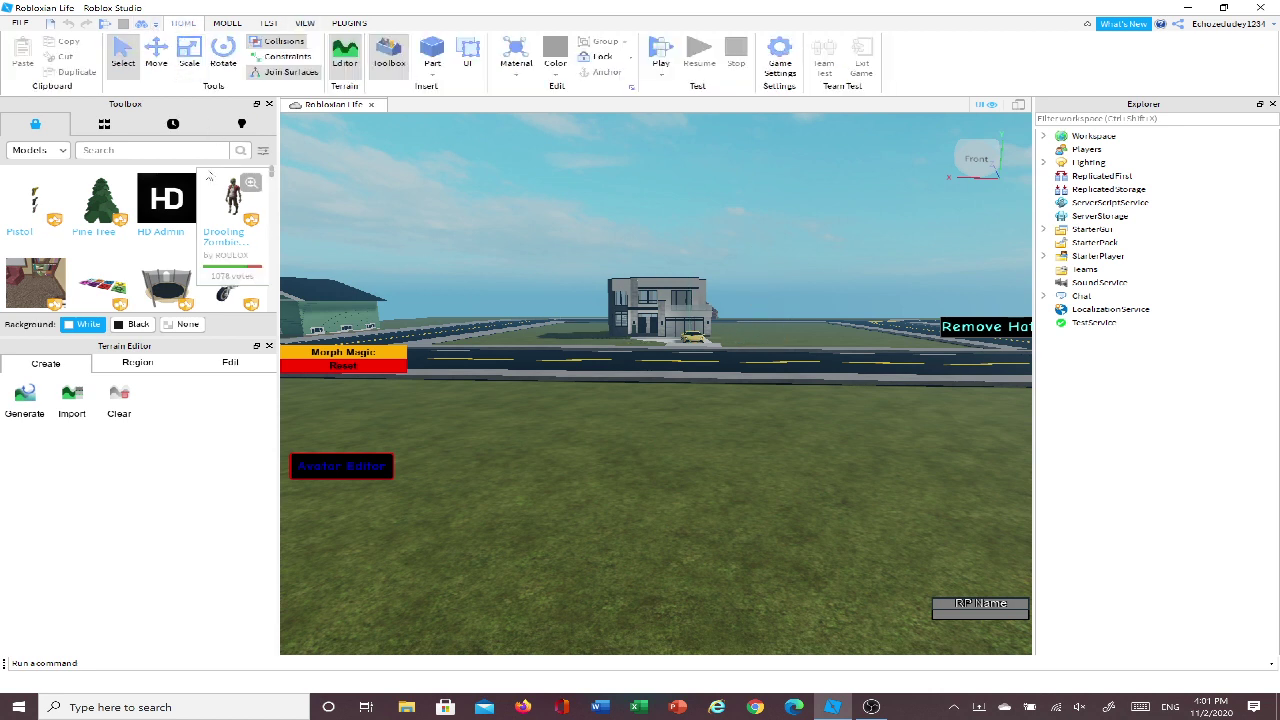
Step: Search the Toolbox models for "kohls admin"
{"action": "right_click_drag", "start_coordinate": [543, 432], "coordinate": [554, 441]}
{"action": "key", "text": "s"}
{"action": "key", "text": "w"}
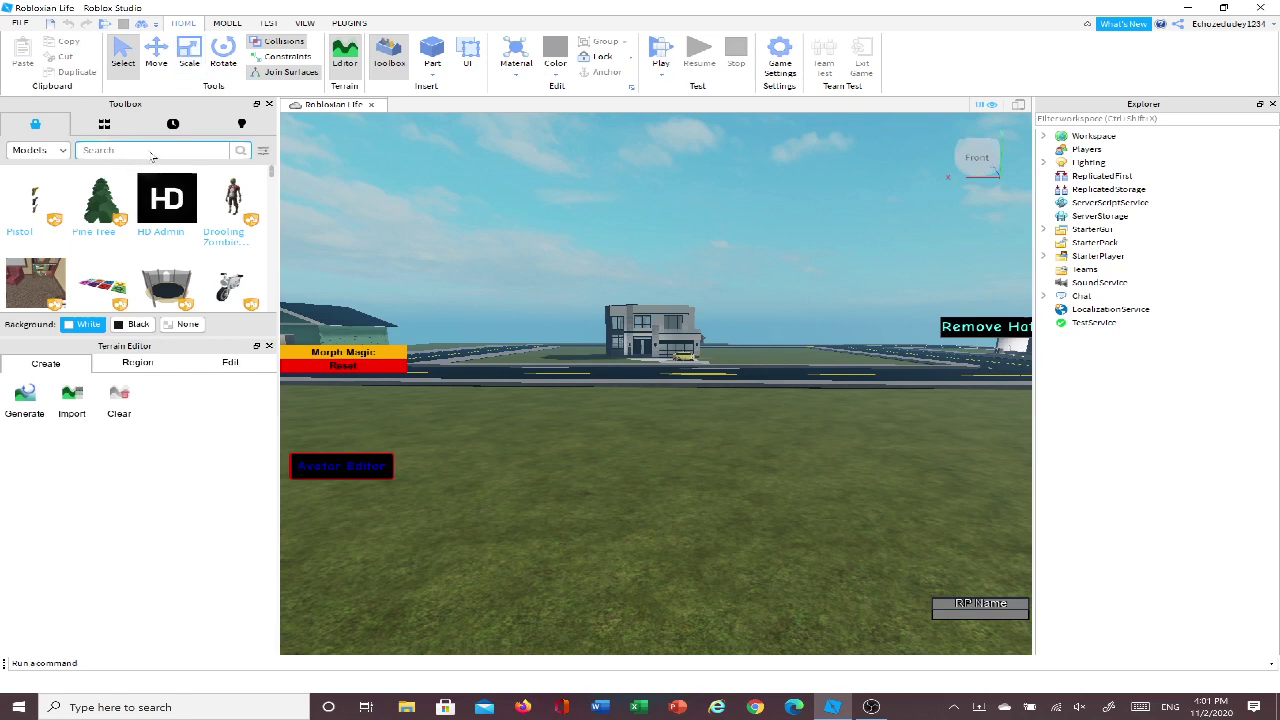
{"action": "type", "text": "kohls admin"}
{"action": "key", "text": "Return"}
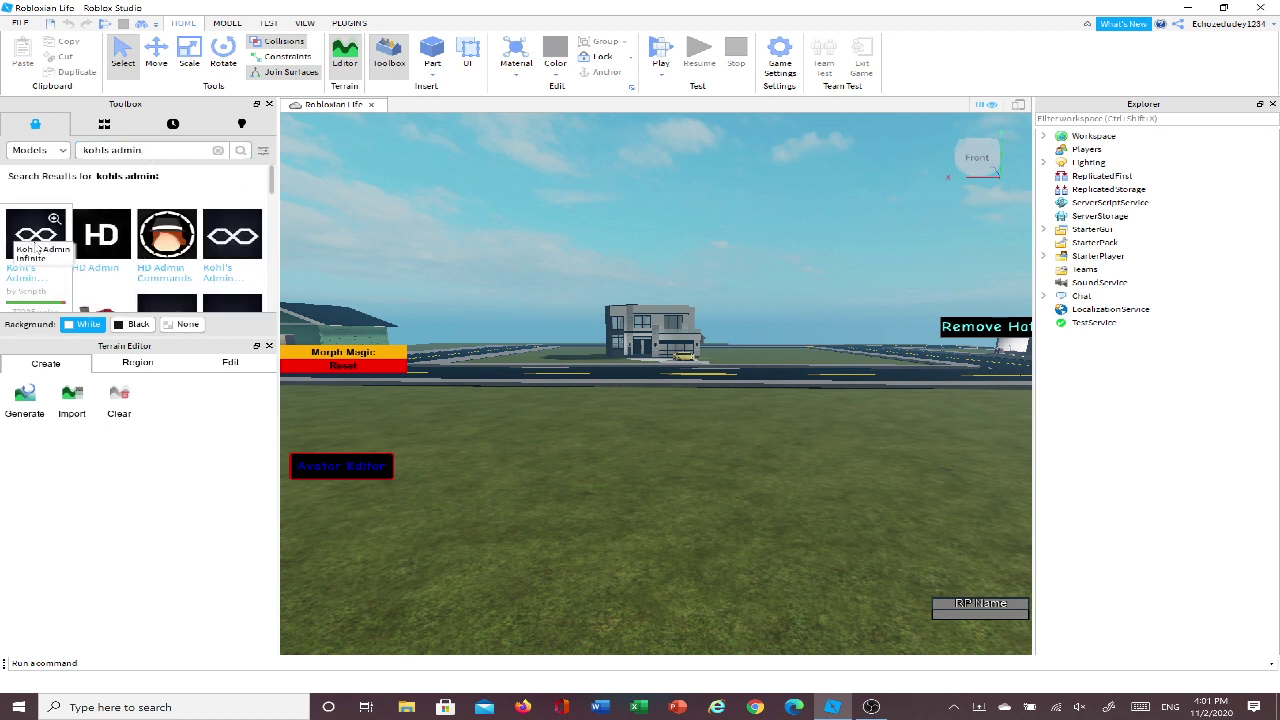
Step: Insert the Kohl's Admin Infinite model from the search results onto the grass in front of the road
{"action": "key", "text": "a"}
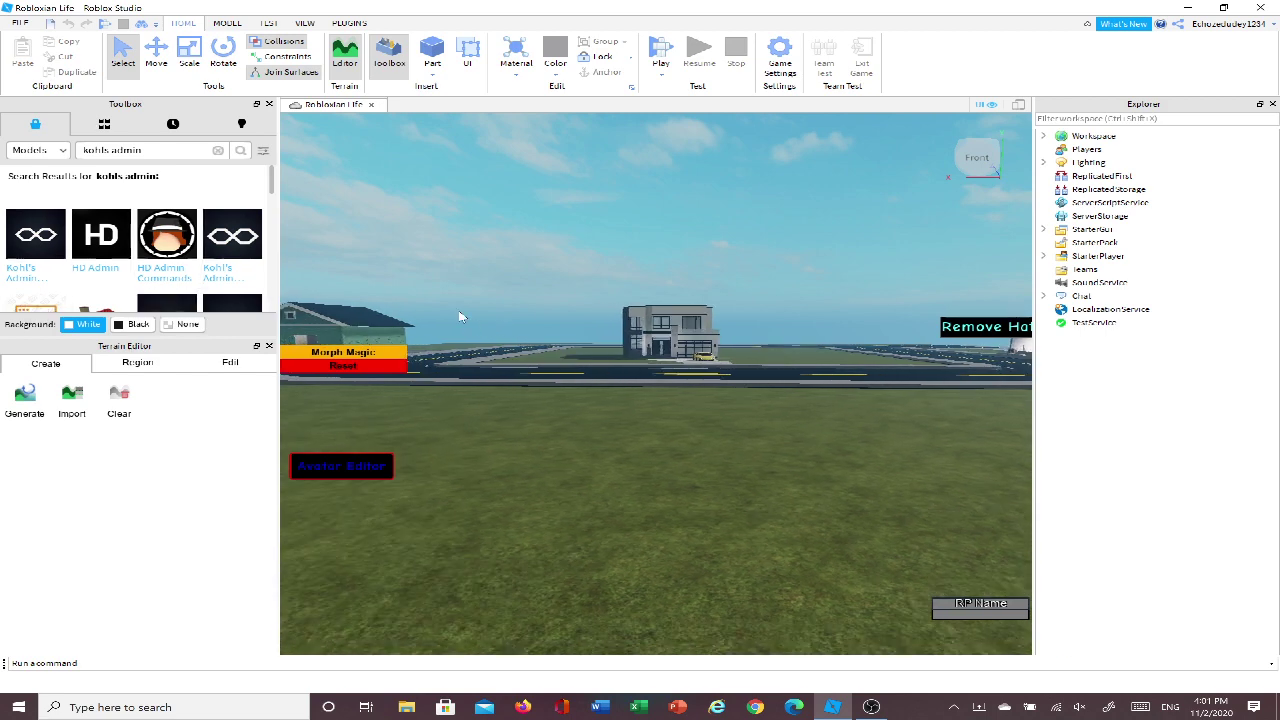
{"action": "key", "text": "s"}
{"action": "key", "text": "a"}
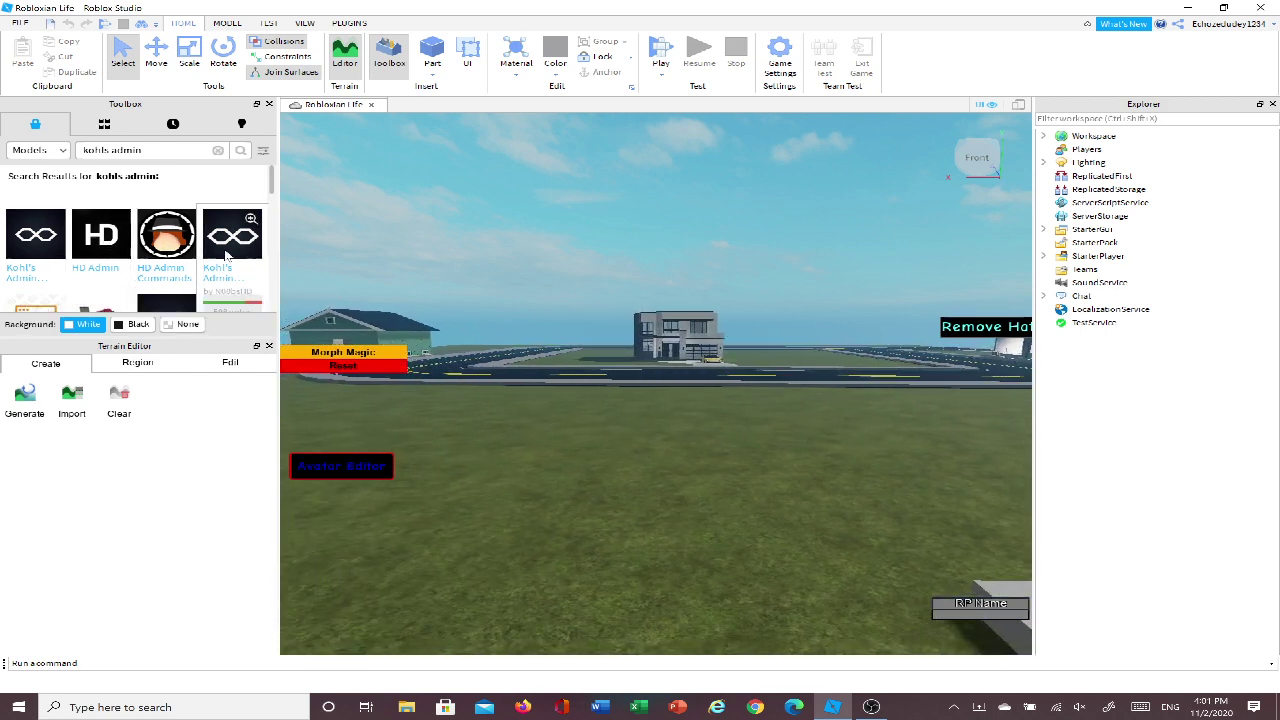
{"action": "mouse_move", "coordinate": [140, 250]}
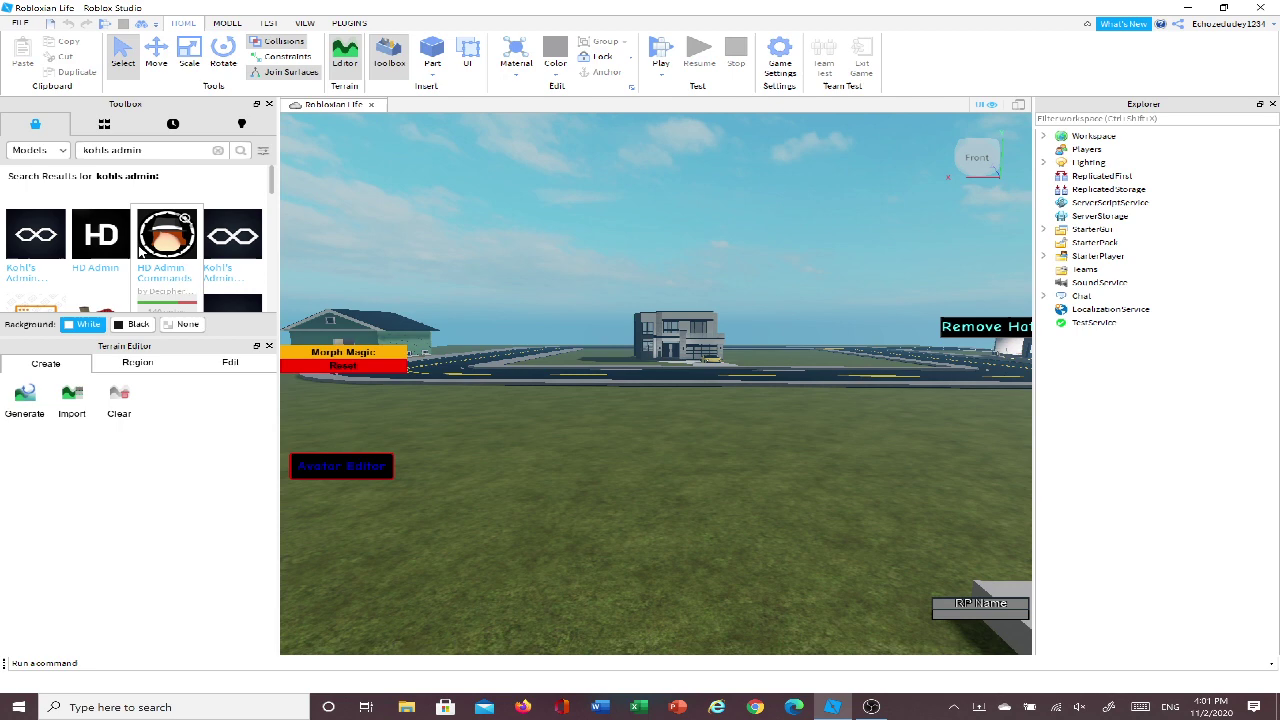
{"action": "key", "text": "s"}
{"action": "key", "text": "a"}
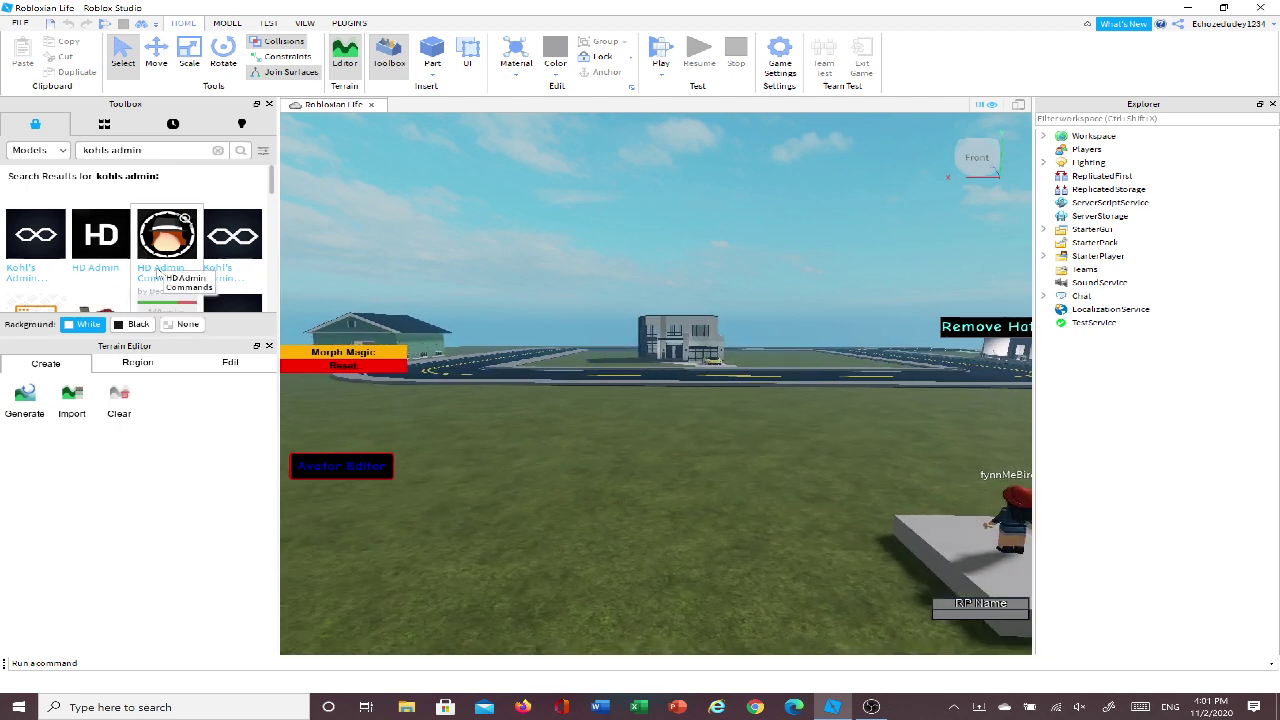
{"action": "mouse_move", "coordinate": [38, 238]}
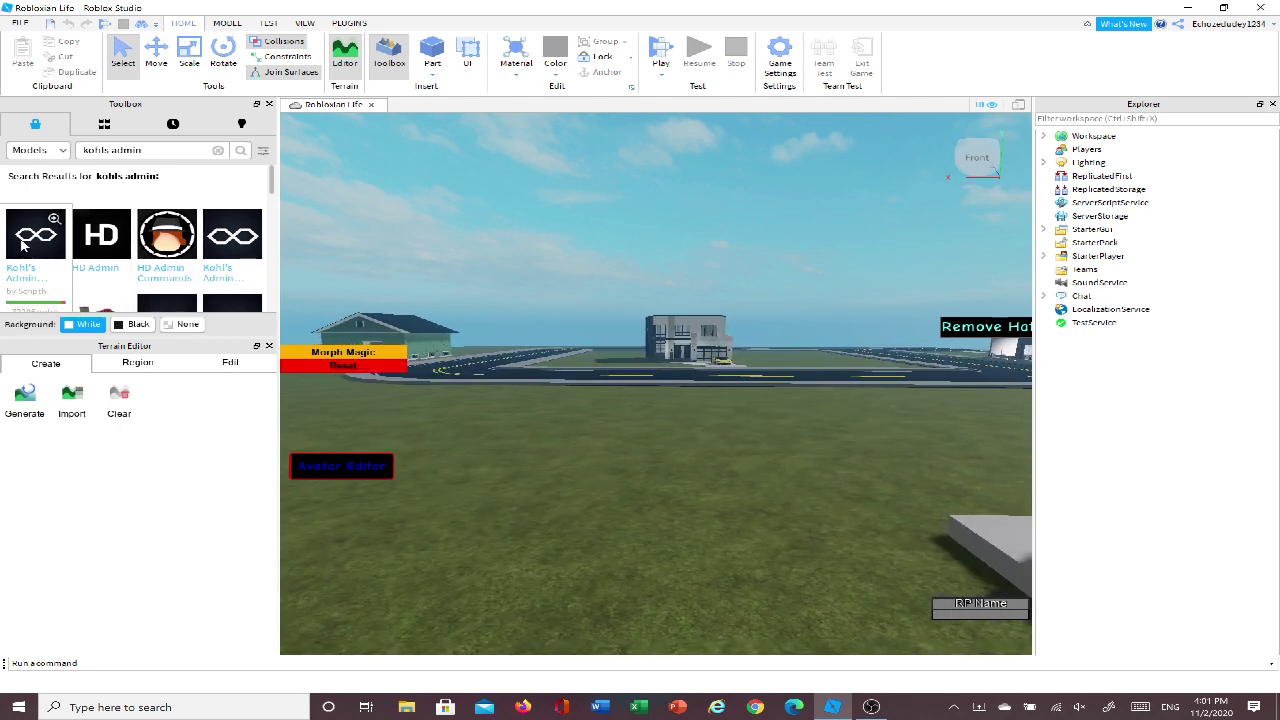
{"action": "left_click_drag", "start_coordinate": [22, 245], "coordinate": [592, 458]}
{"action": "left_click", "coordinate": [631, 517]}
Step: Move the Kohl's Admin Infinite block off the grass and up into the sky above the modern house
{"action": "key", "text": "w"}
{"action": "right_click_drag", "start_coordinate": [631, 517], "coordinate": [631, 517]}
{"action": "key", "text": "w"}
{"action": "key", "text": "s"}
{"action": "key", "text": "w"}
{"action": "key", "text": "s"}
{"action": "key", "text": "s"}
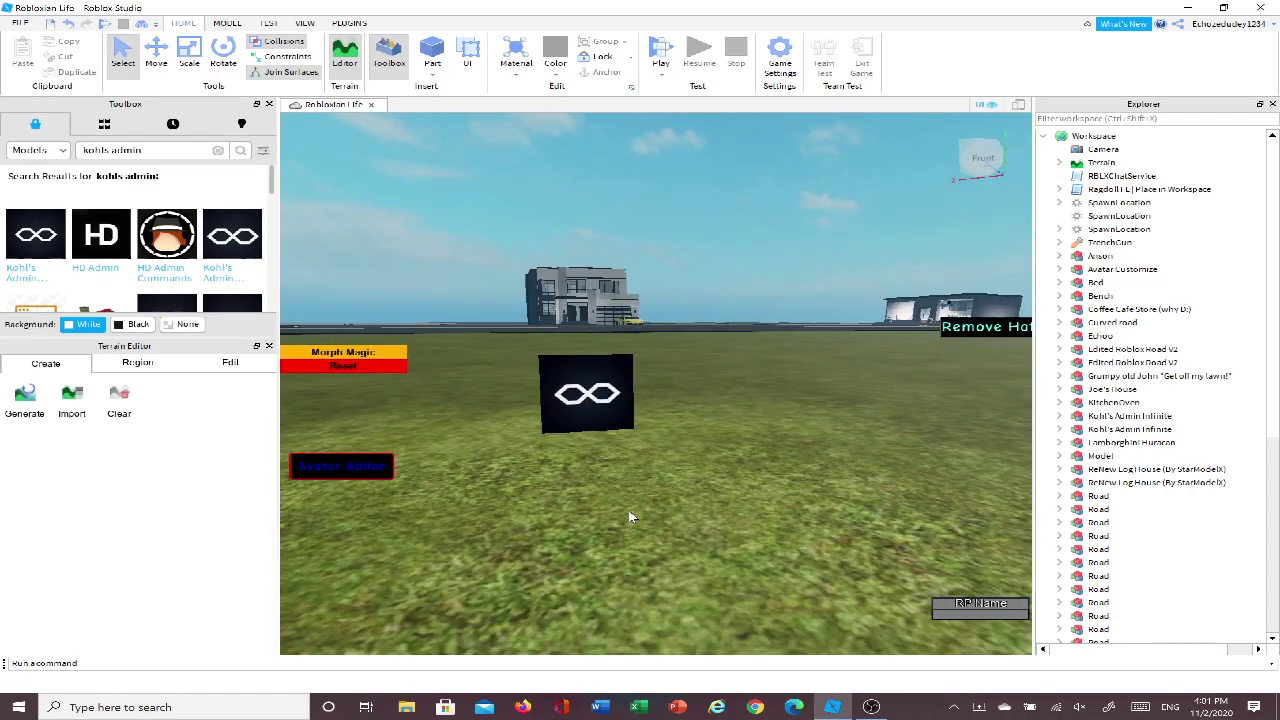
{"action": "scroll", "coordinate": [630, 517], "scroll_direction": "up", "scroll_amount": 2}
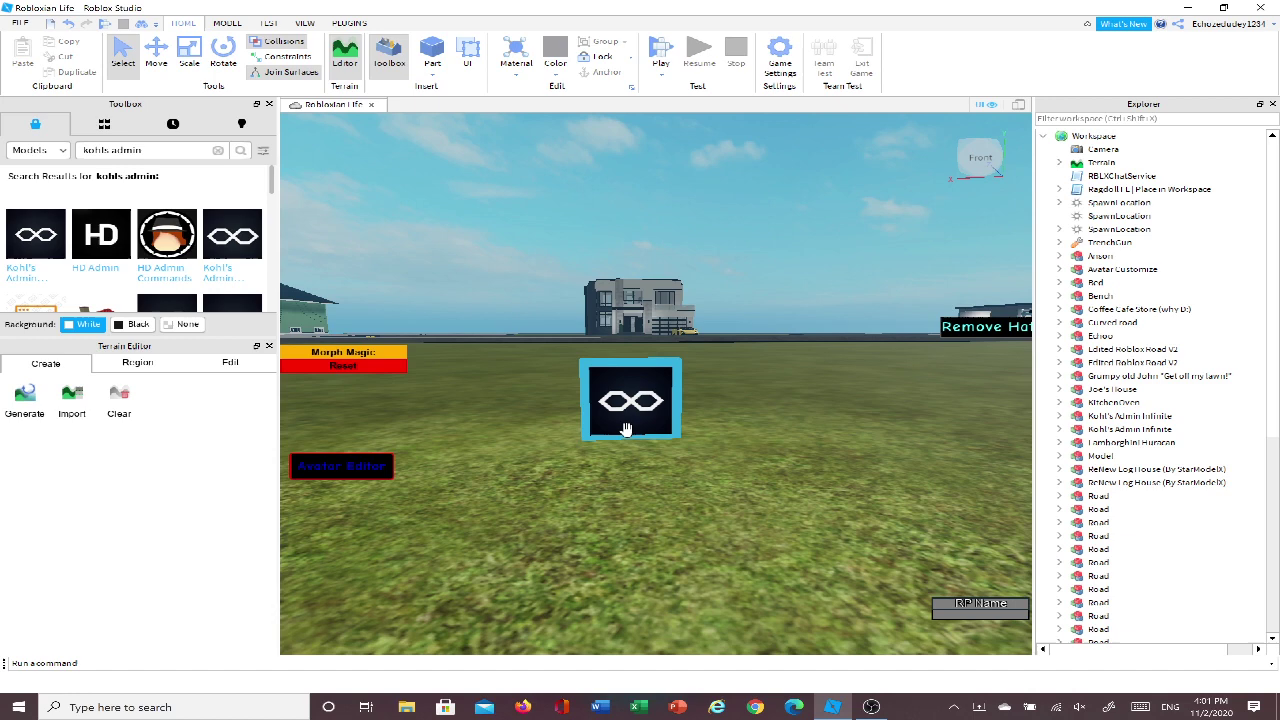
{"action": "scroll", "coordinate": [626, 428], "scroll_direction": "down", "scroll_amount": 3}
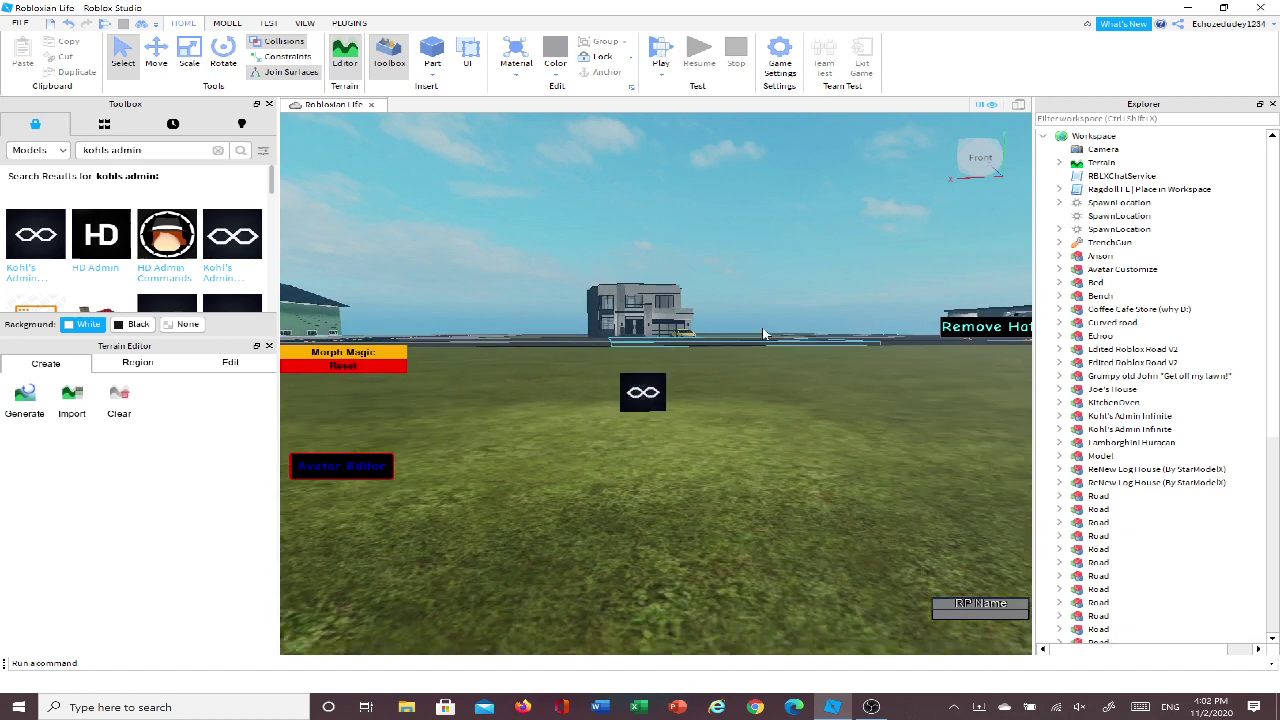
{"action": "left_click_drag", "start_coordinate": [643, 392], "coordinate": [686, 244]}
{"action": "key", "text": "w"}
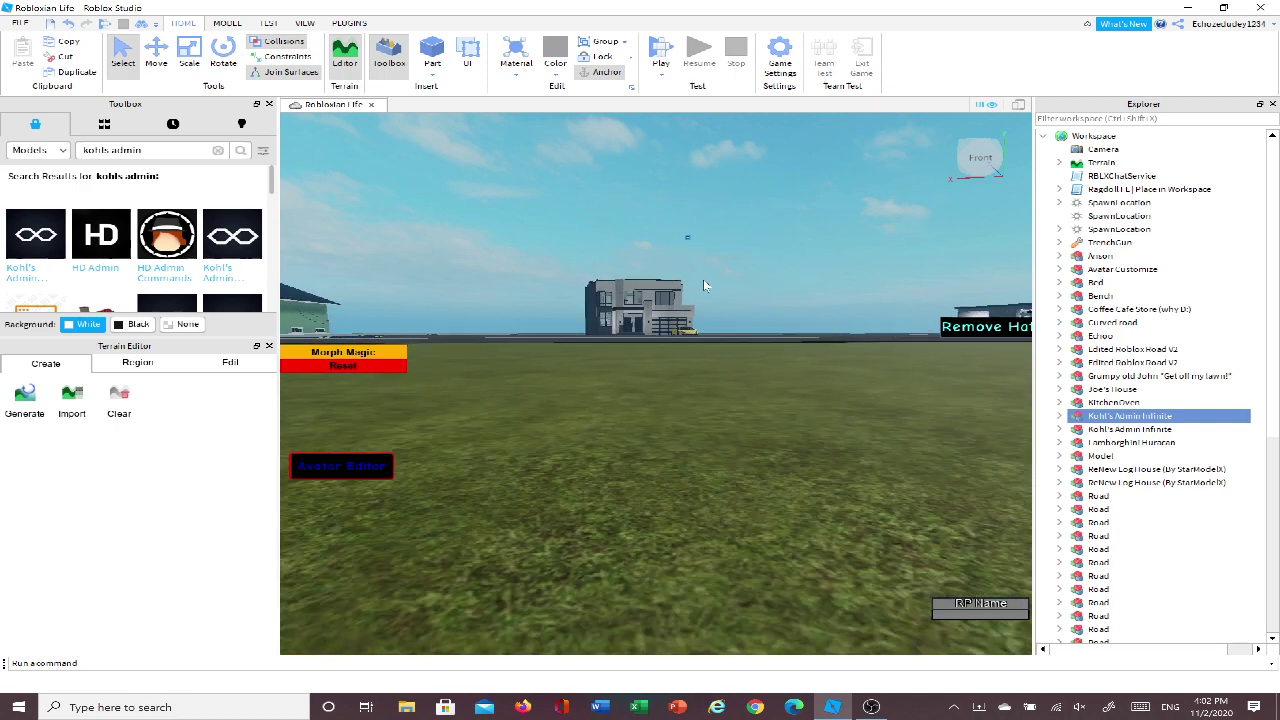
{"action": "right_click_drag", "start_coordinate": [714, 280], "coordinate": [717, 284]}
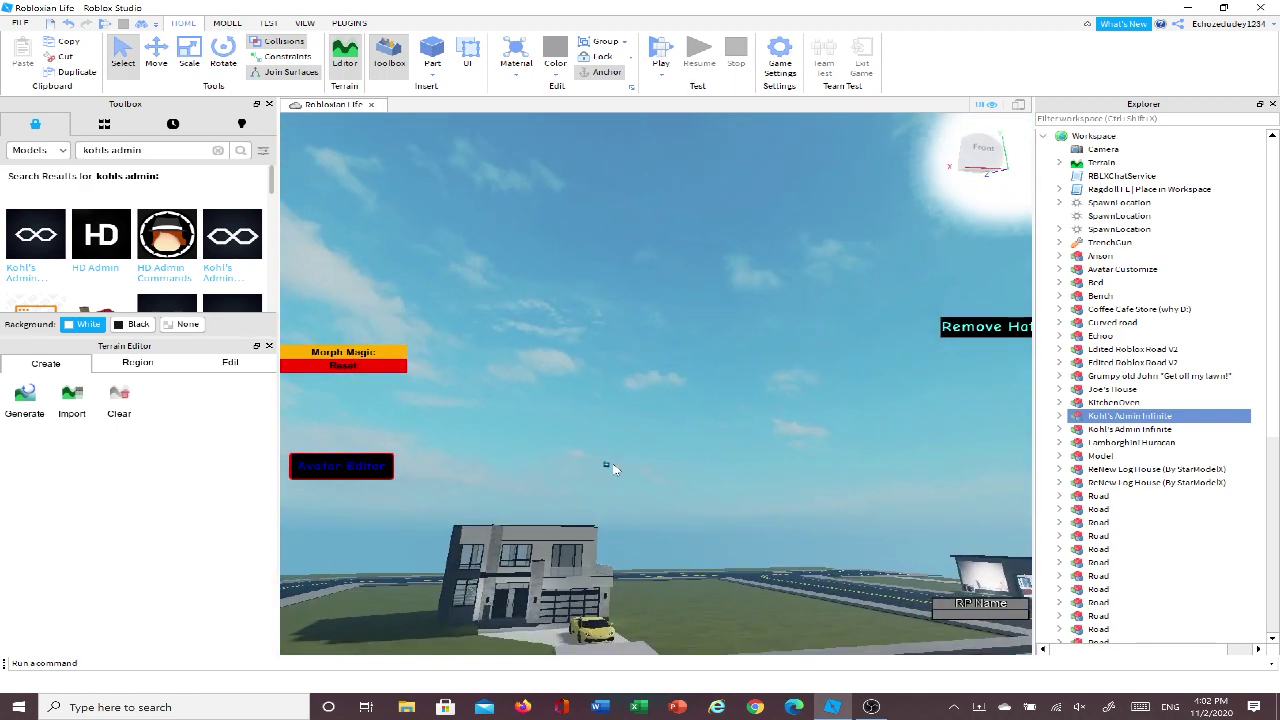
{"action": "key", "text": "s"}
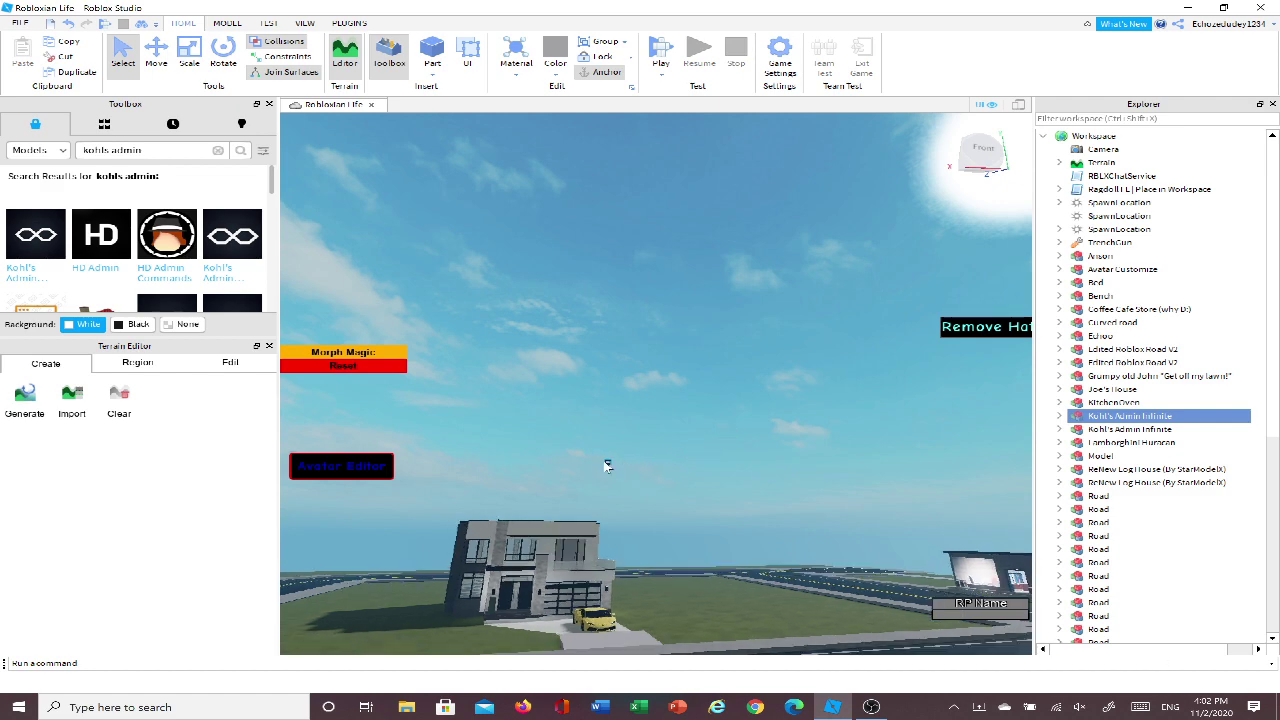
{"action": "key", "text": "s"}
{"action": "right_click_drag", "start_coordinate": [734, 615], "coordinate": [741, 605]}
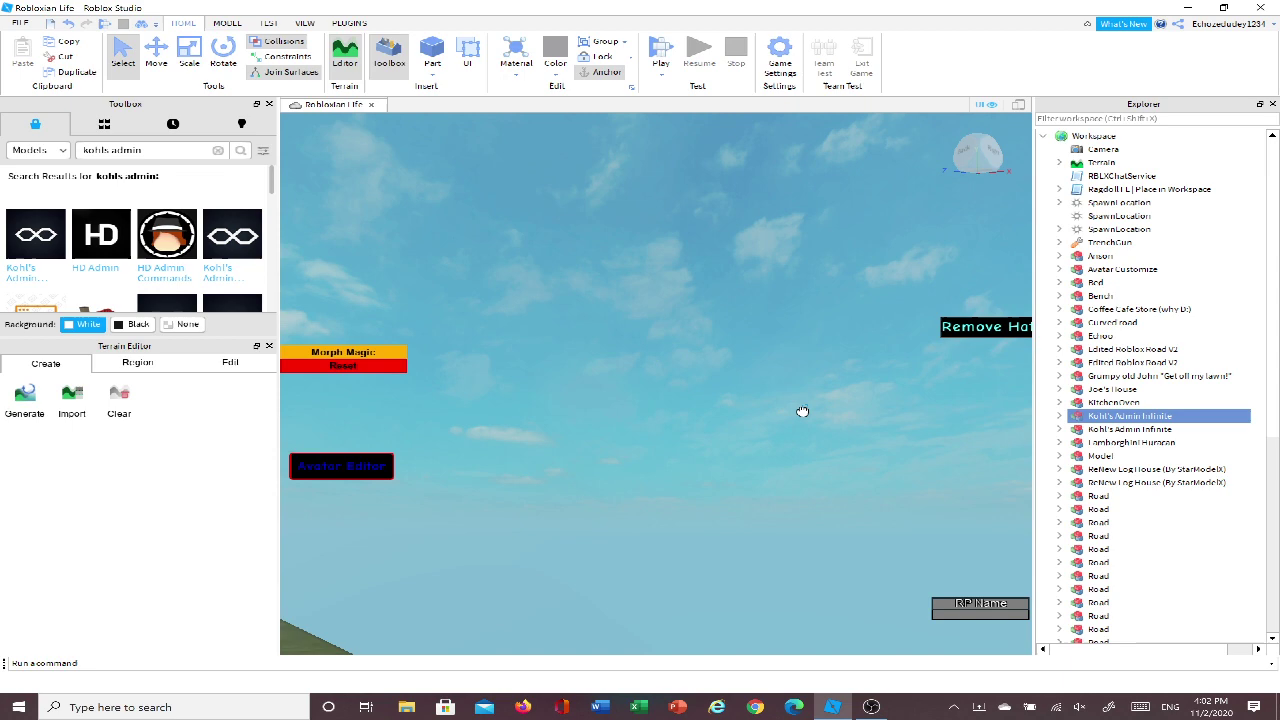
{"action": "right_click_drag", "start_coordinate": [803, 411], "coordinate": [770, 500]}
{"action": "key", "text": "d"}
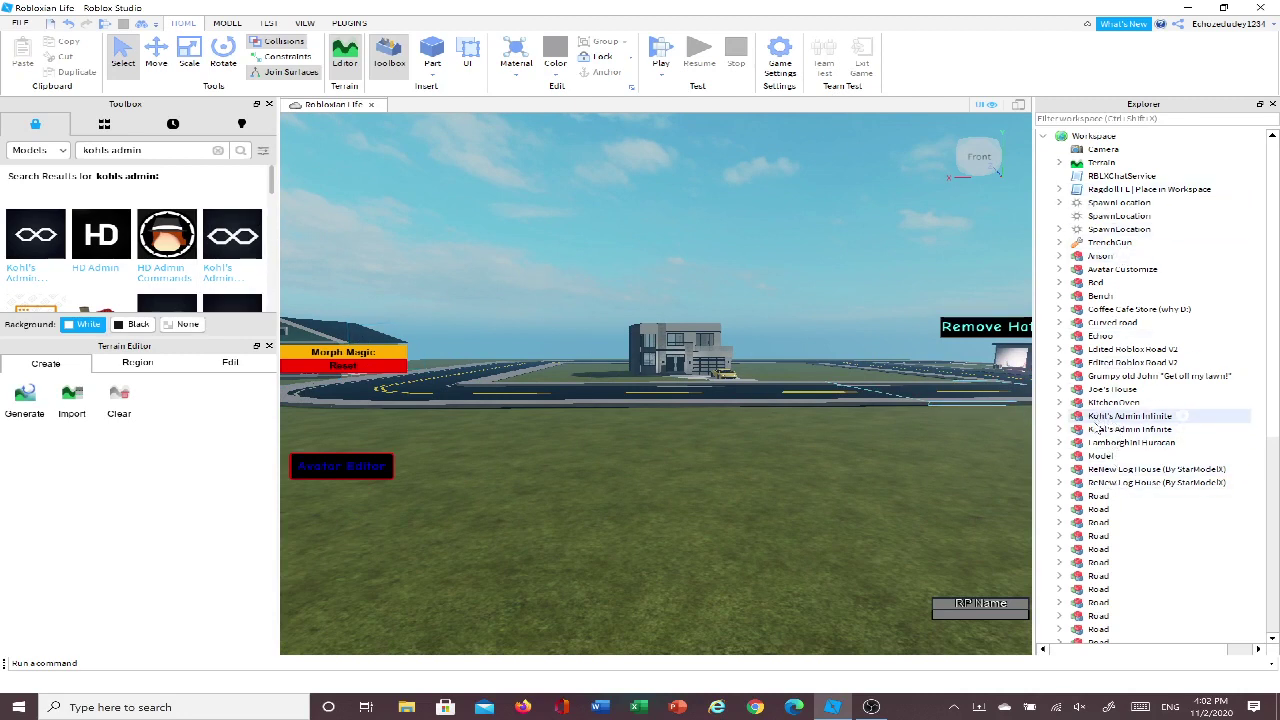
Step: Delete the second of the two Kohl's Admin Infinite models from the Workspace
{"action": "left_click", "coordinate": [1115, 429]}
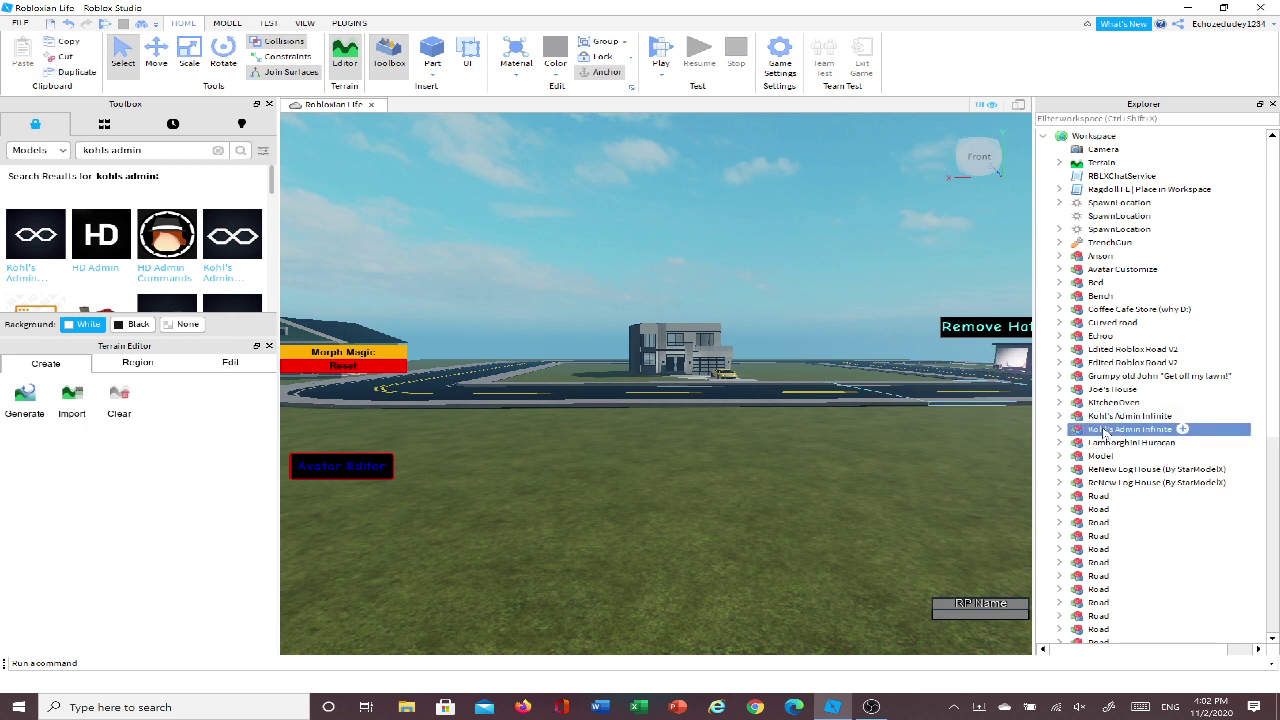
{"action": "left_click", "coordinate": [1115, 416]}
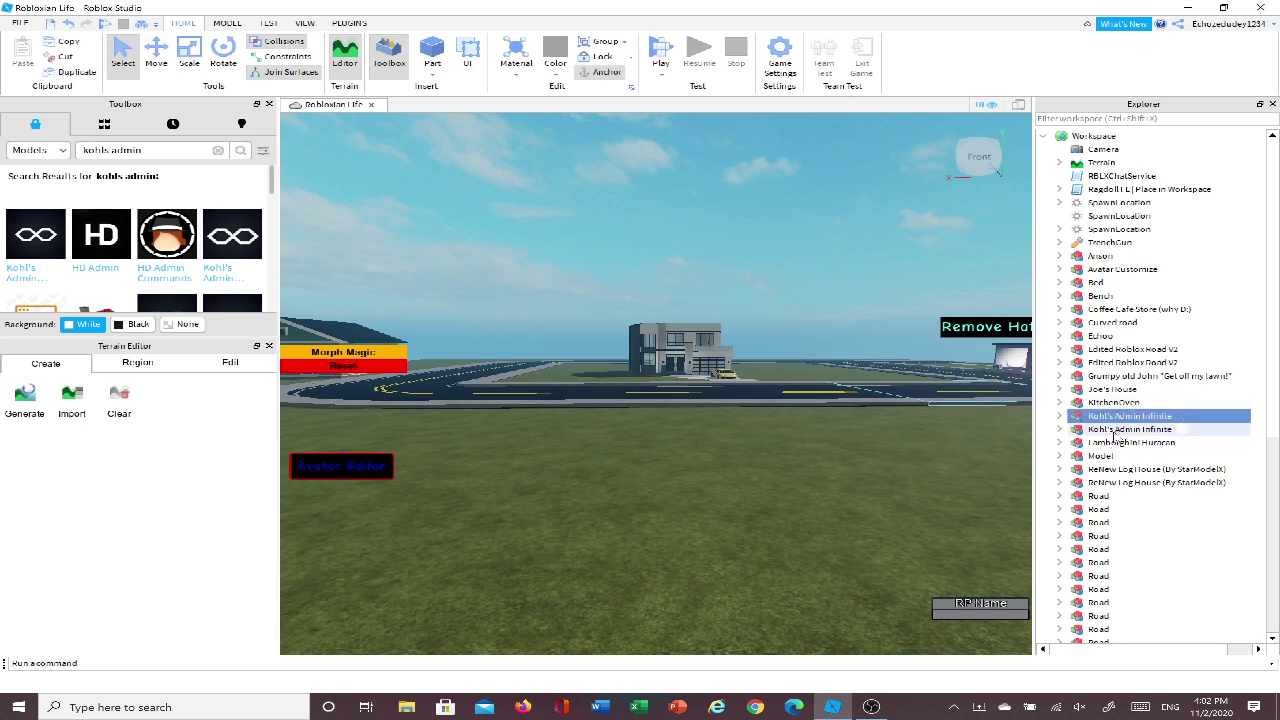
{"action": "left_click", "coordinate": [1122, 429]}
{"action": "right_click", "coordinate": [1122, 429]}
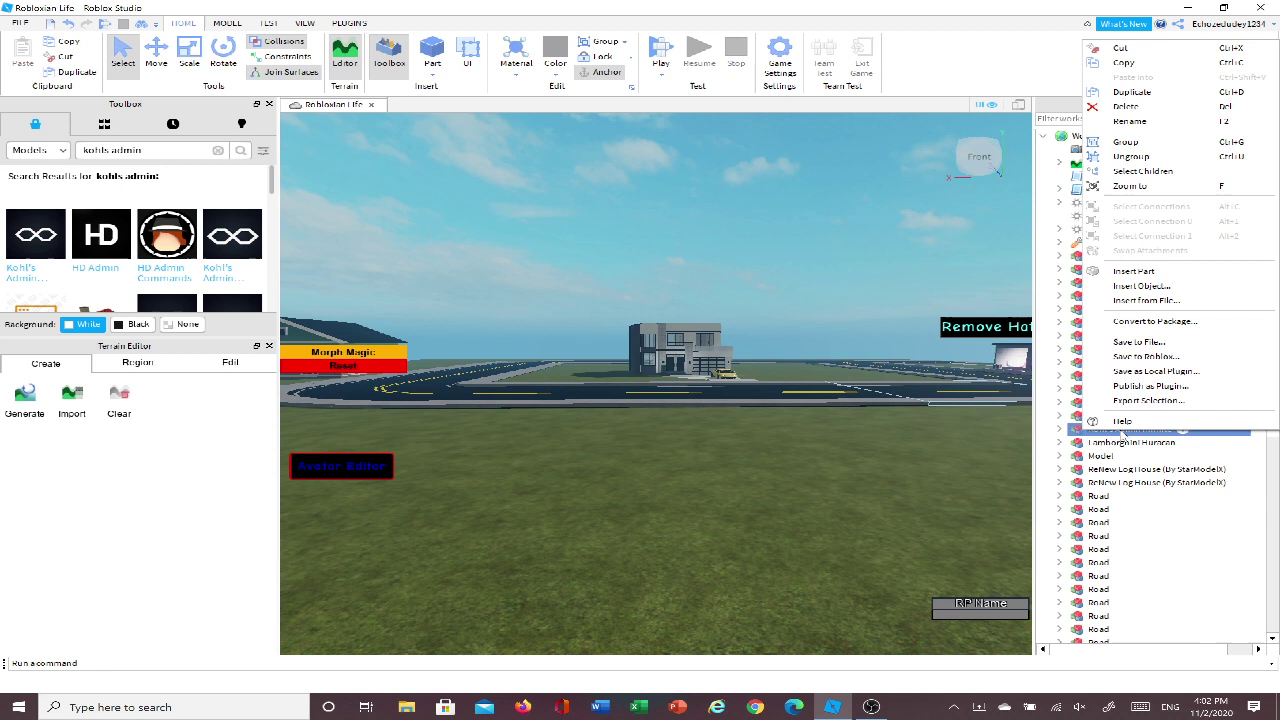
{"action": "left_click", "coordinate": [786, 346]}
{"action": "left_click", "coordinate": [786, 346]}
{"action": "left_click", "coordinate": [1122, 430]}
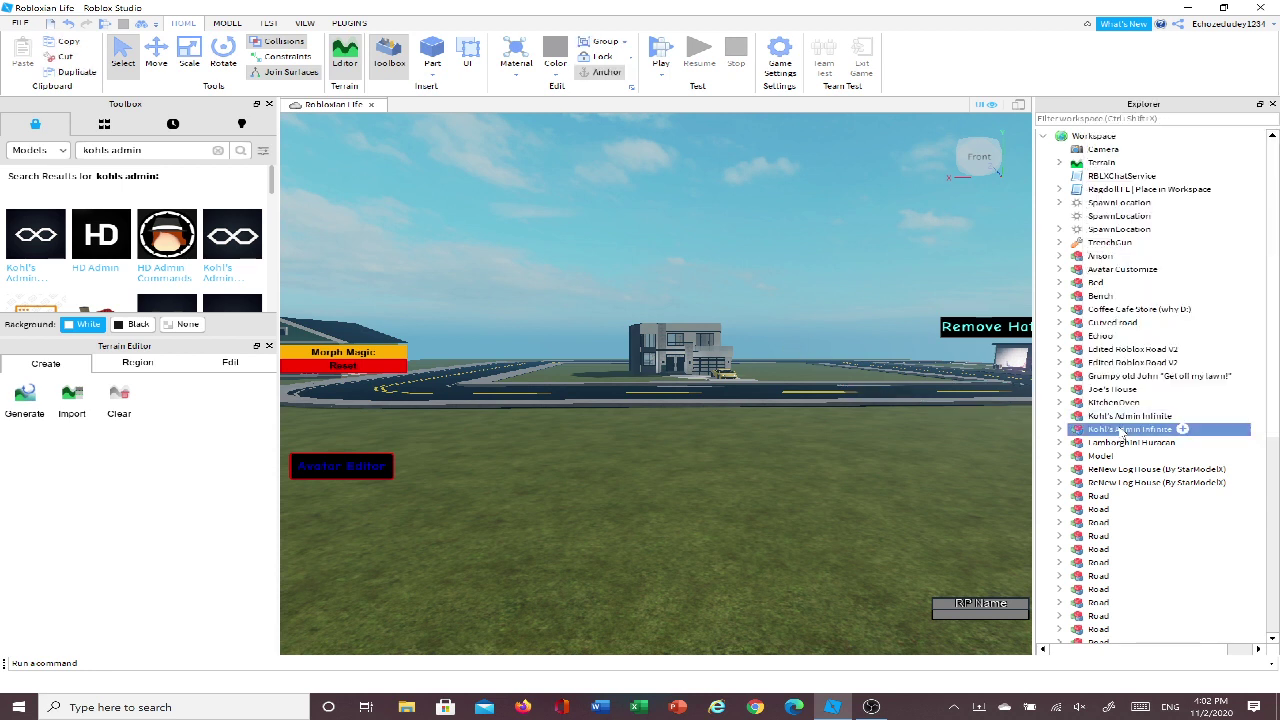
{"action": "right_click", "coordinate": [1122, 428]}
{"action": "left_click", "coordinate": [1125, 104]}
Step: Expand the remaining Kohl's Admin Infinite model and its Credit script, and open the Settings script inside
{"action": "left_click", "coordinate": [1124, 417]}
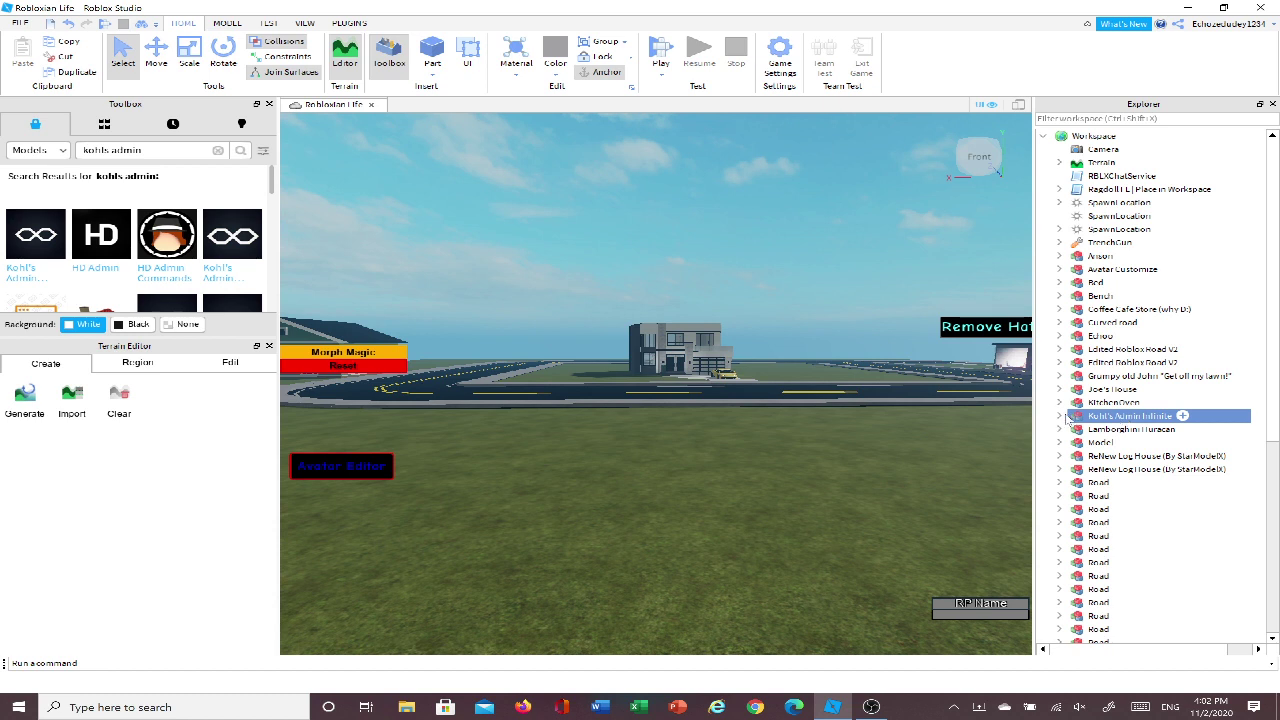
{"action": "left_click", "coordinate": [1062, 416]}
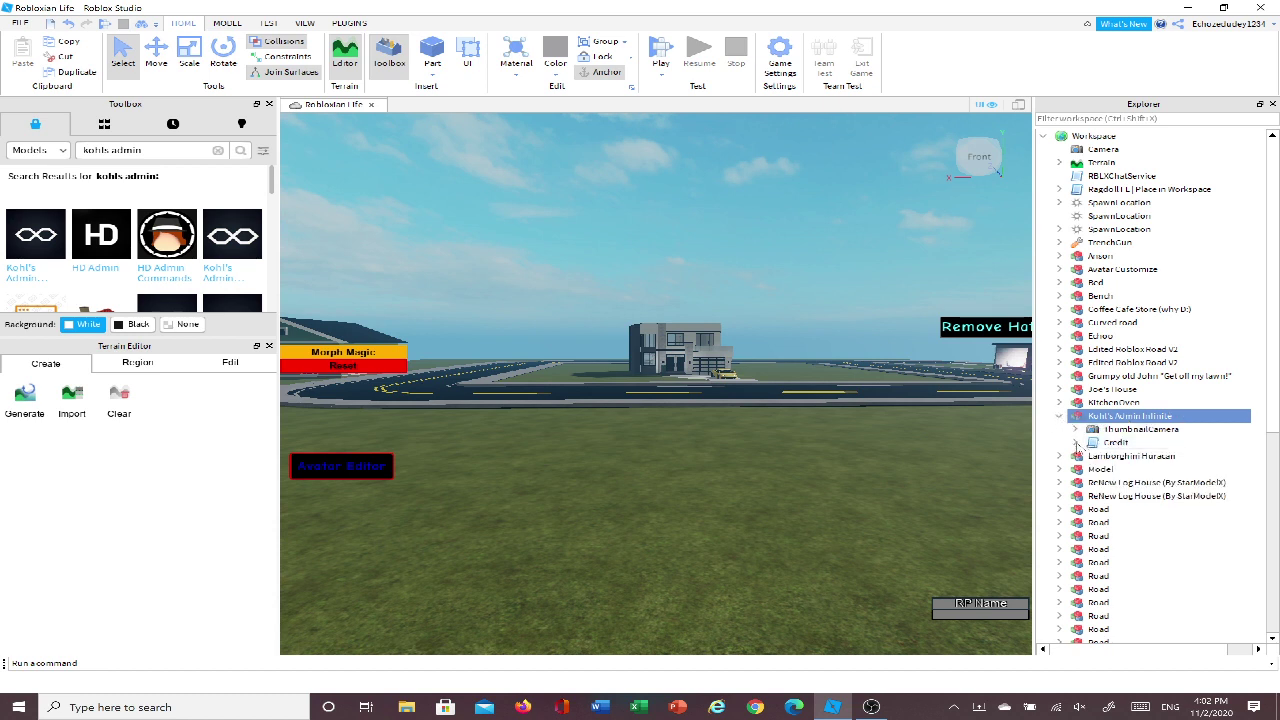
{"action": "left_click", "coordinate": [1075, 442]}
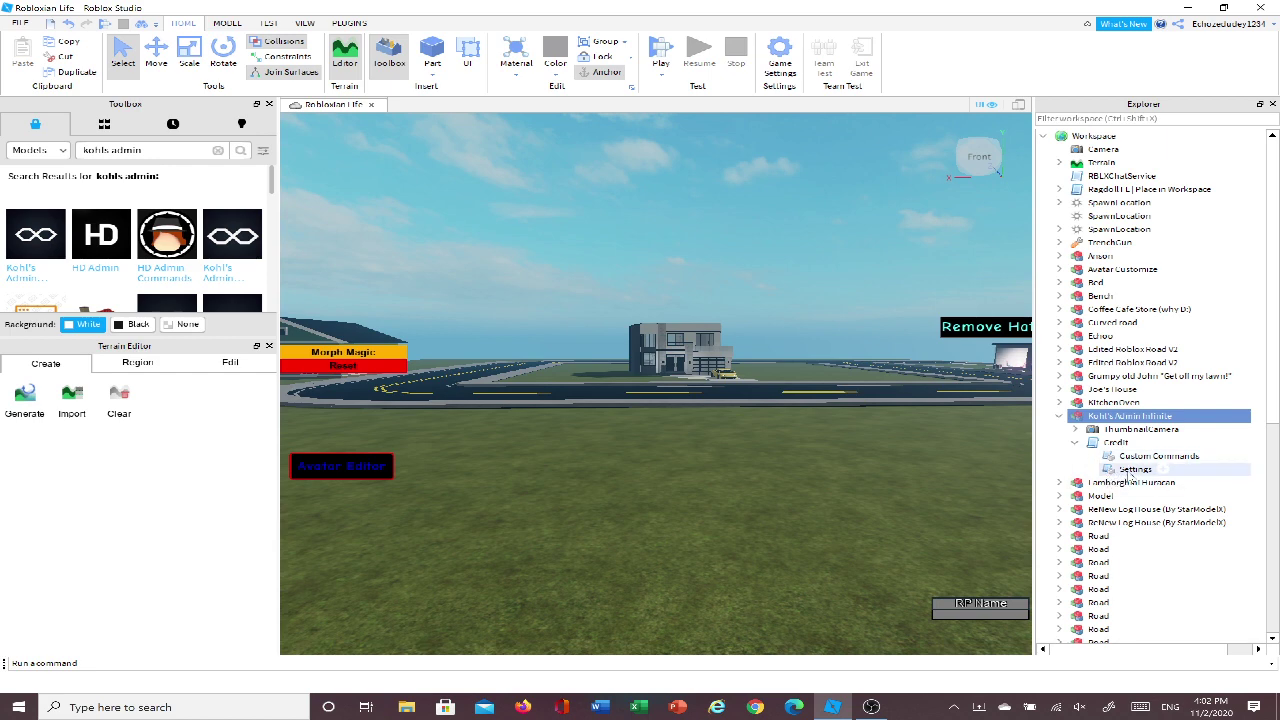
{"action": "double_click", "coordinate": [1134, 469]}
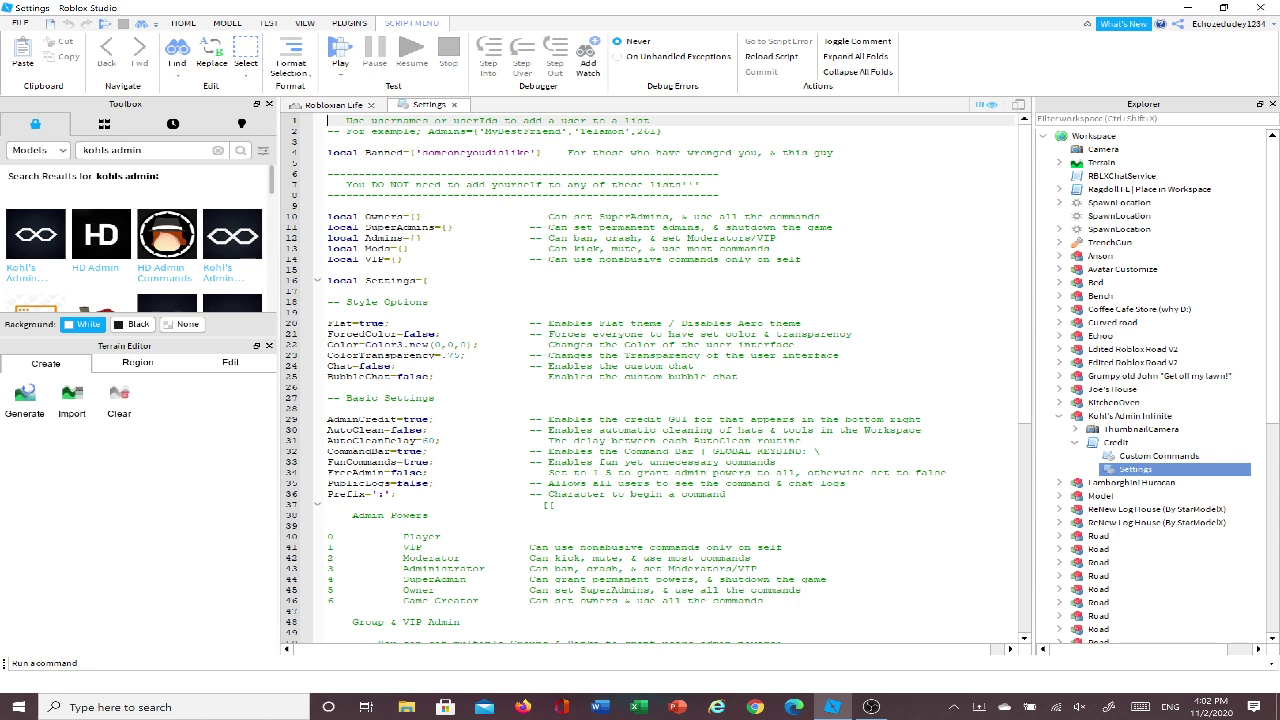
Step: Look through the admin Settings script and enter the game owner's username in the Owners list on line 10
{"action": "scroll", "coordinate": [535, 523], "scroll_direction": "down", "scroll_amount": 8}
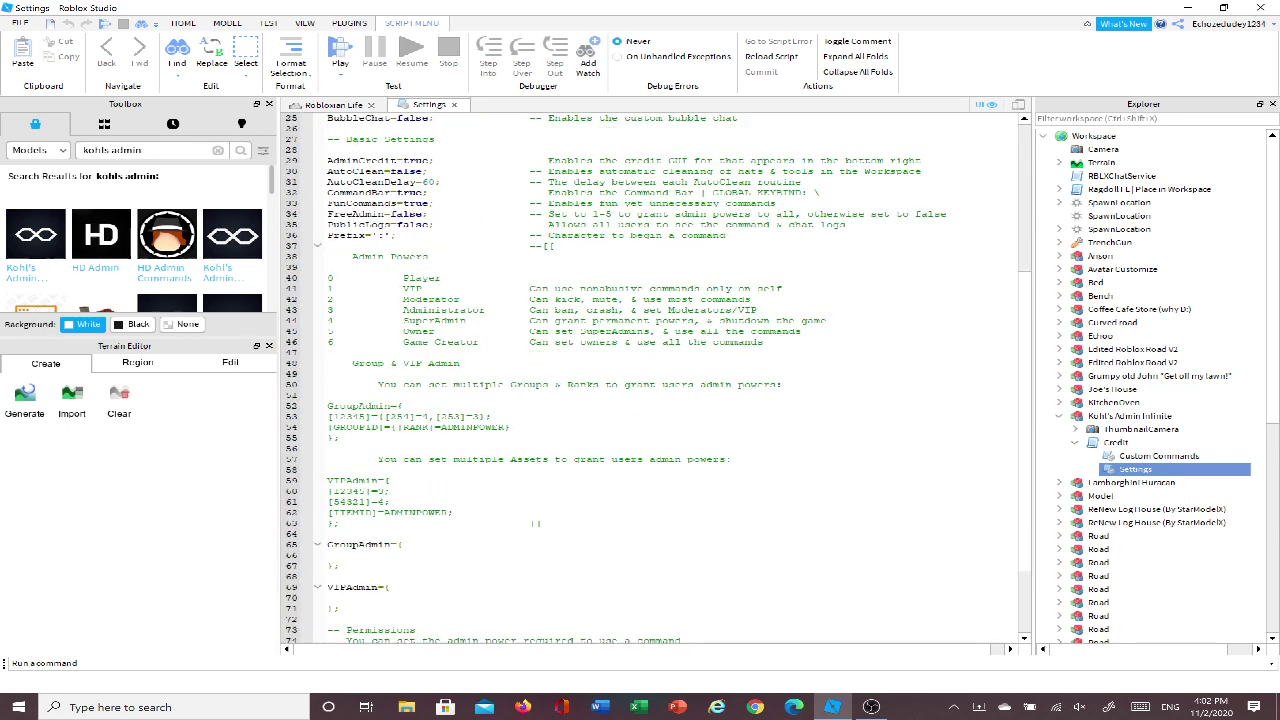
{"action": "scroll", "coordinate": [535, 523], "scroll_direction": "down", "scroll_amount": 3}
{"action": "scroll", "coordinate": [535, 523], "scroll_direction": "up", "scroll_amount": 11}
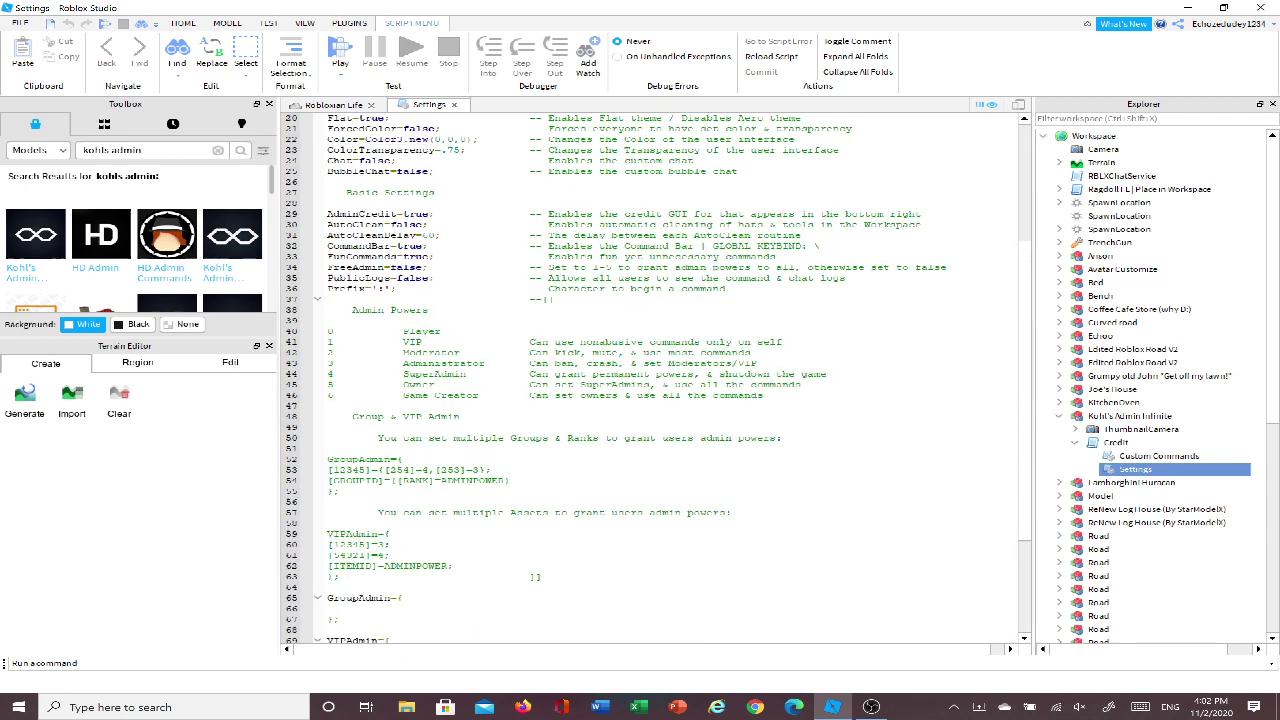
{"action": "scroll", "coordinate": [535, 523], "scroll_direction": "down", "scroll_amount": 8}
{"action": "scroll", "coordinate": [535, 523], "scroll_direction": "down", "scroll_amount": 1}
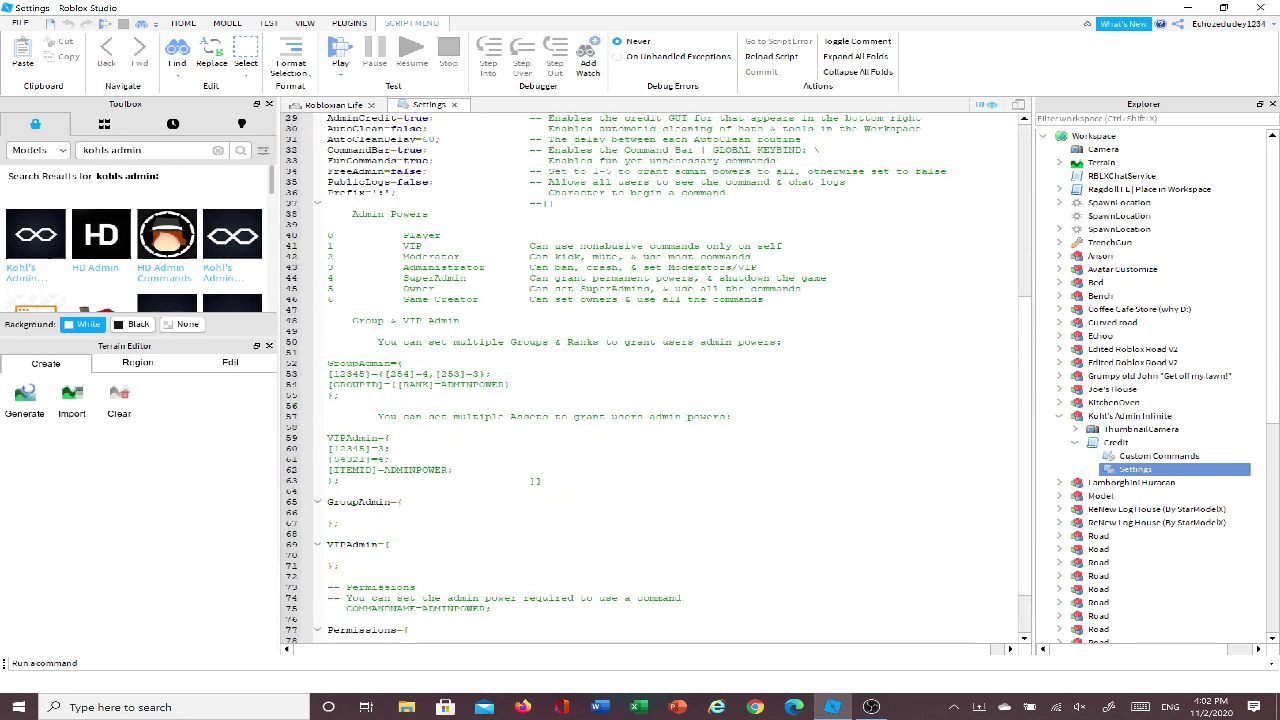
{"action": "scroll", "coordinate": [535, 523], "scroll_direction": "up", "scroll_amount": 9}
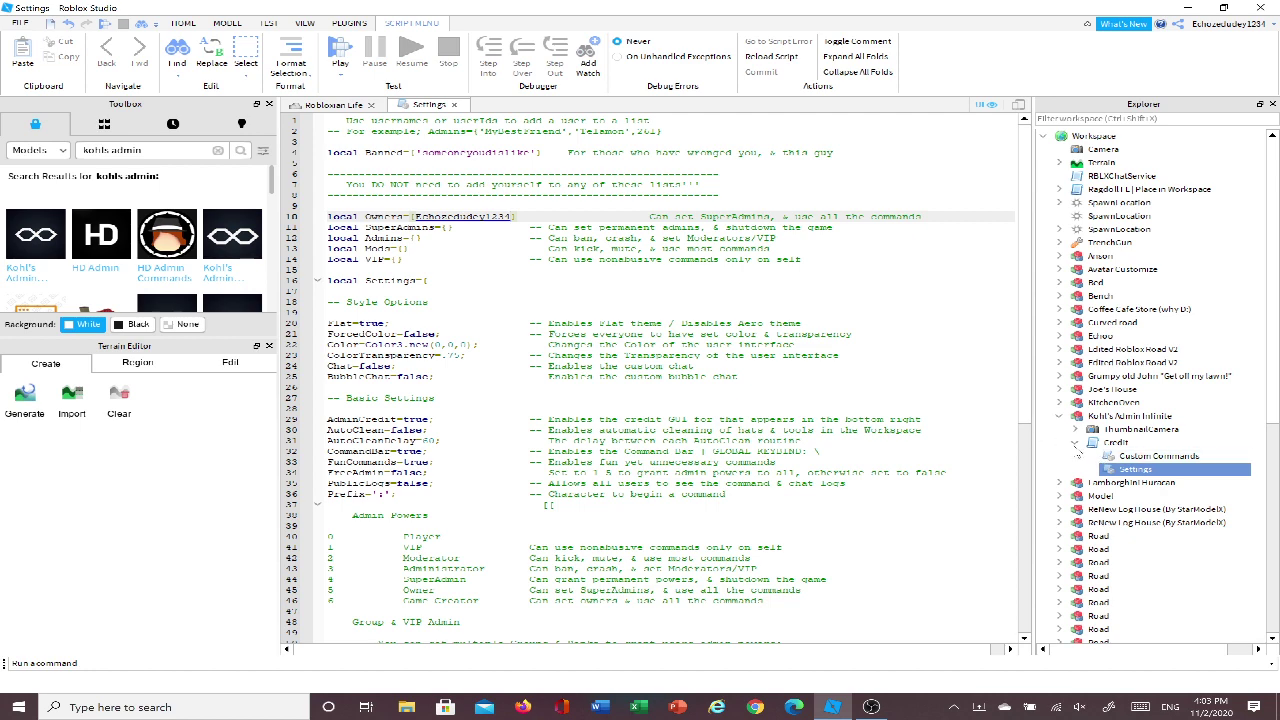
Step: Return to the Robloxian Life place, start a play test, and dismiss the third-party item sales notice
{"action": "left_click", "coordinate": [333, 105]}
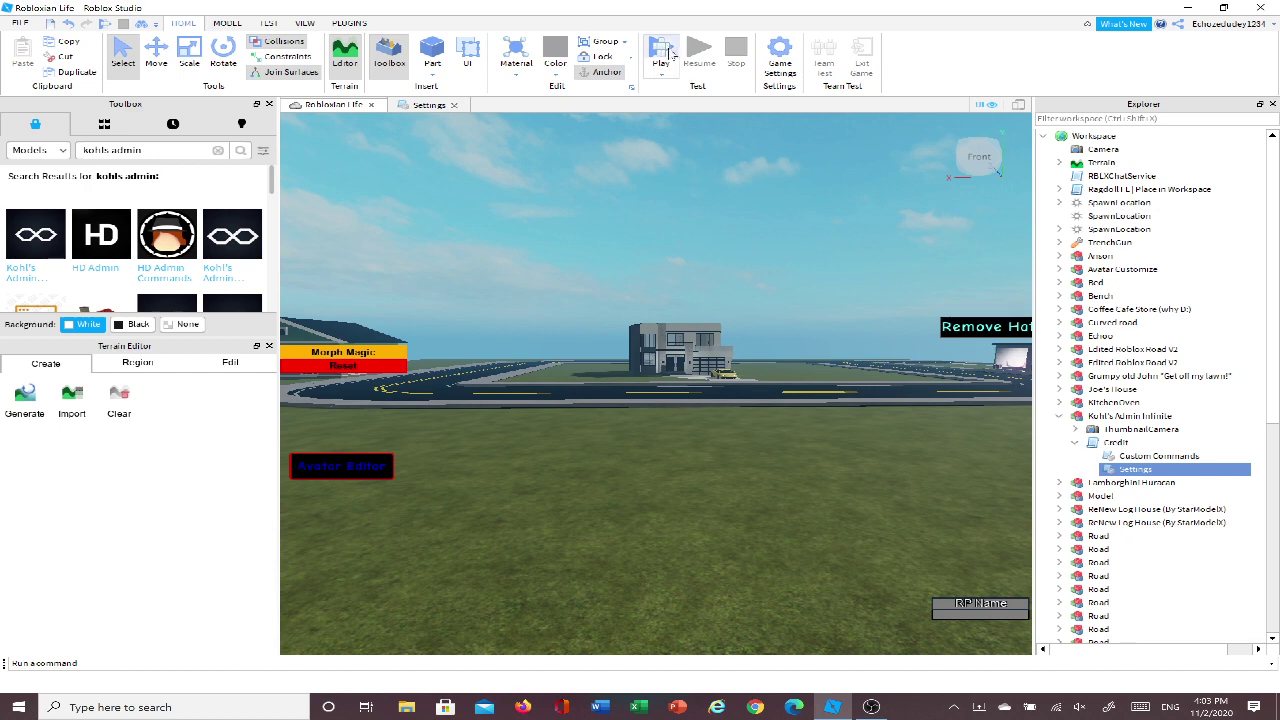
{"action": "left_click", "coordinate": [670, 50]}
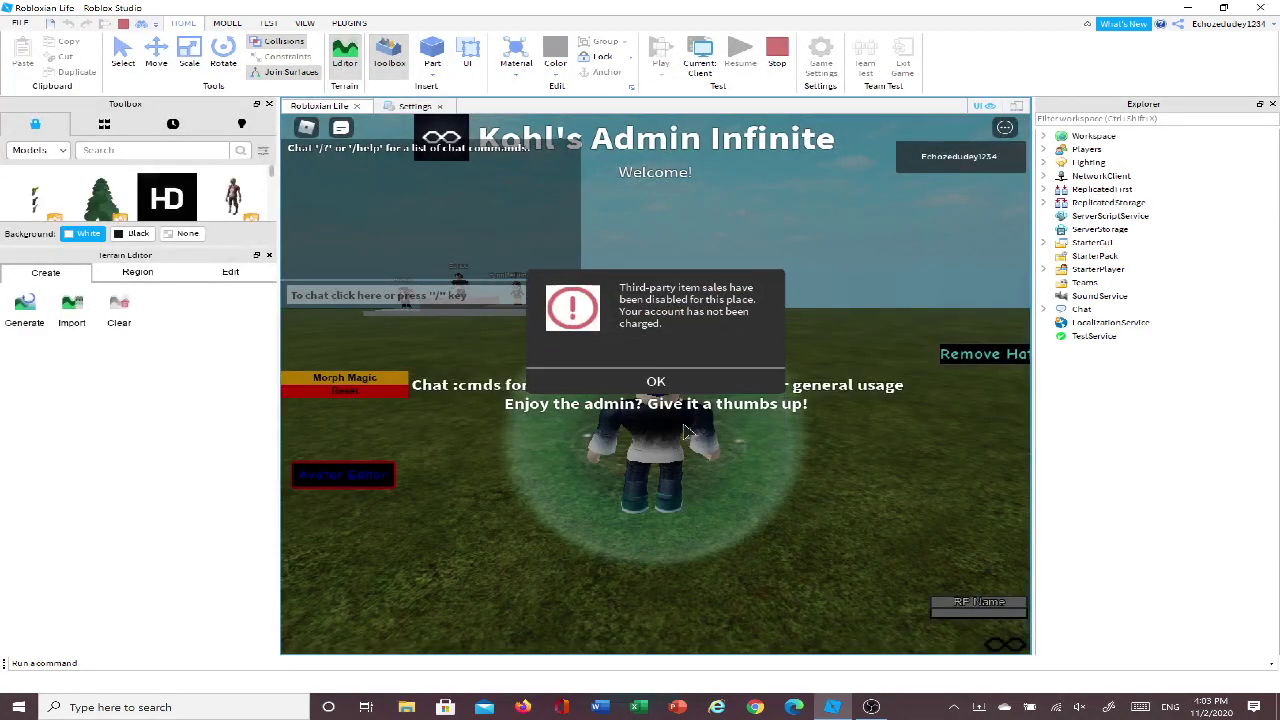
{"action": "left_click", "coordinate": [656, 380]}
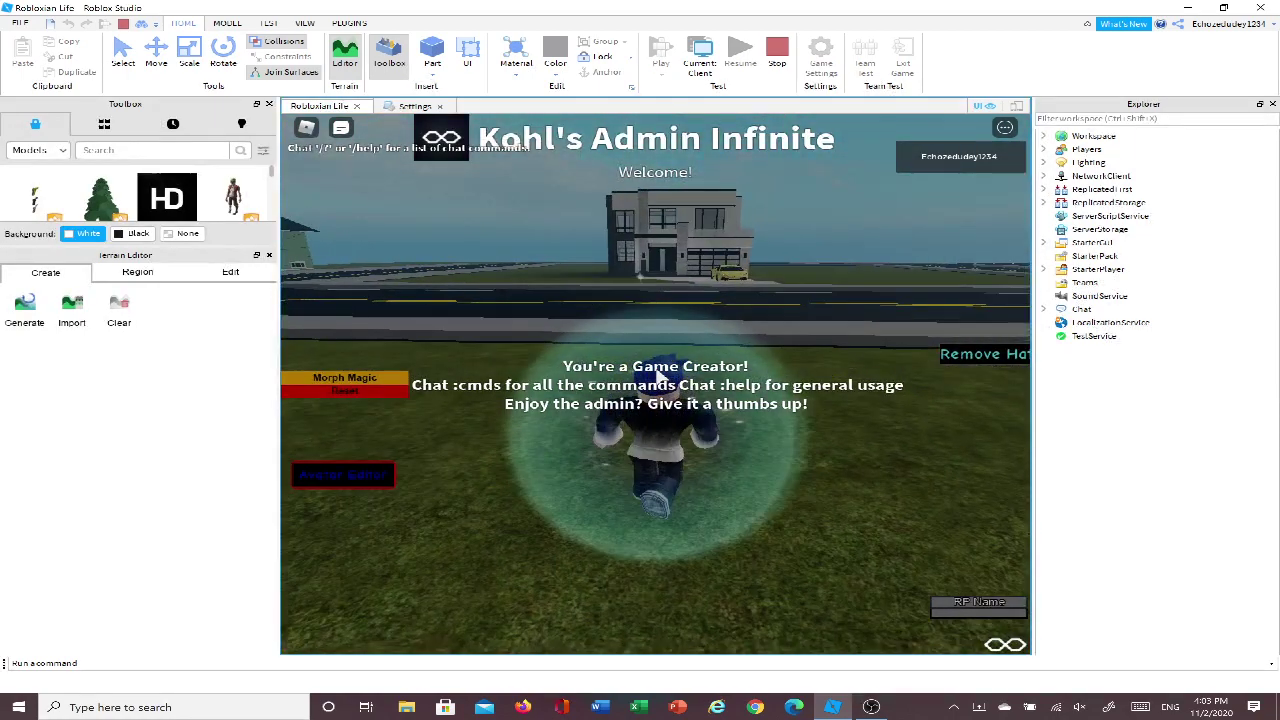
Step: Walk the test character across the grass and road to the sidewalk by the modern house, and end the play test
{"action": "key", "text": "w"}
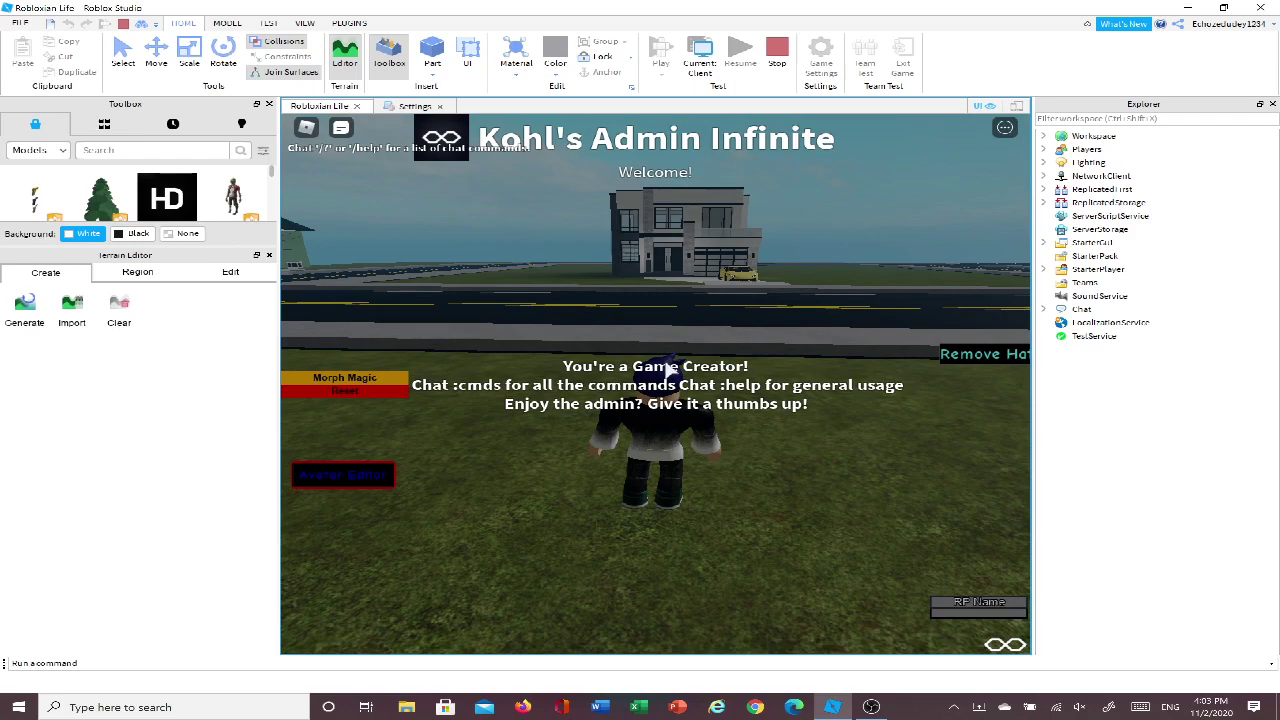
{"action": "key", "text": "s"}
{"action": "key", "text": "Right"}
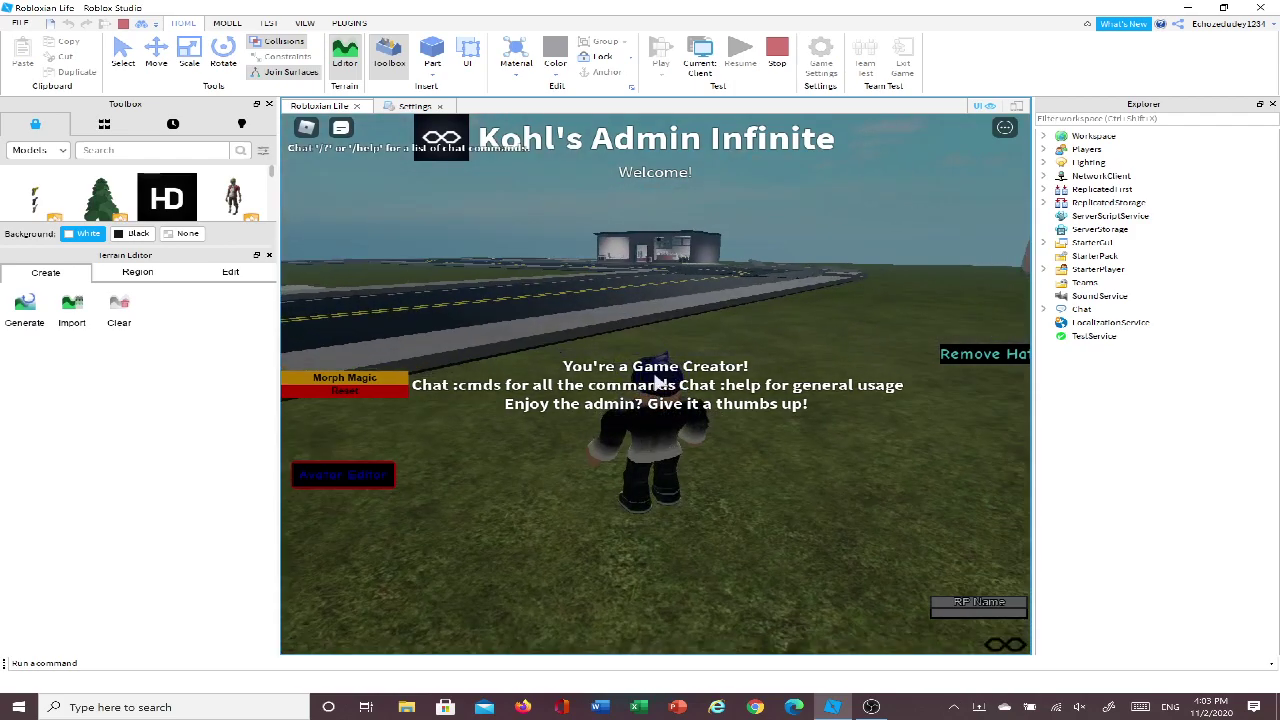
{"action": "right_click_drag", "start_coordinate": [657, 382], "coordinate": [702, 378]}
{"action": "key", "text": "a"}
{"action": "key", "text": "w"}
{"action": "key", "text": "d"}
{"action": "key", "text": "w"}
{"action": "key", "text": "space"}
{"action": "key", "text": "s"}
{"action": "key", "text": "a"}
{"action": "key", "text": "w"}
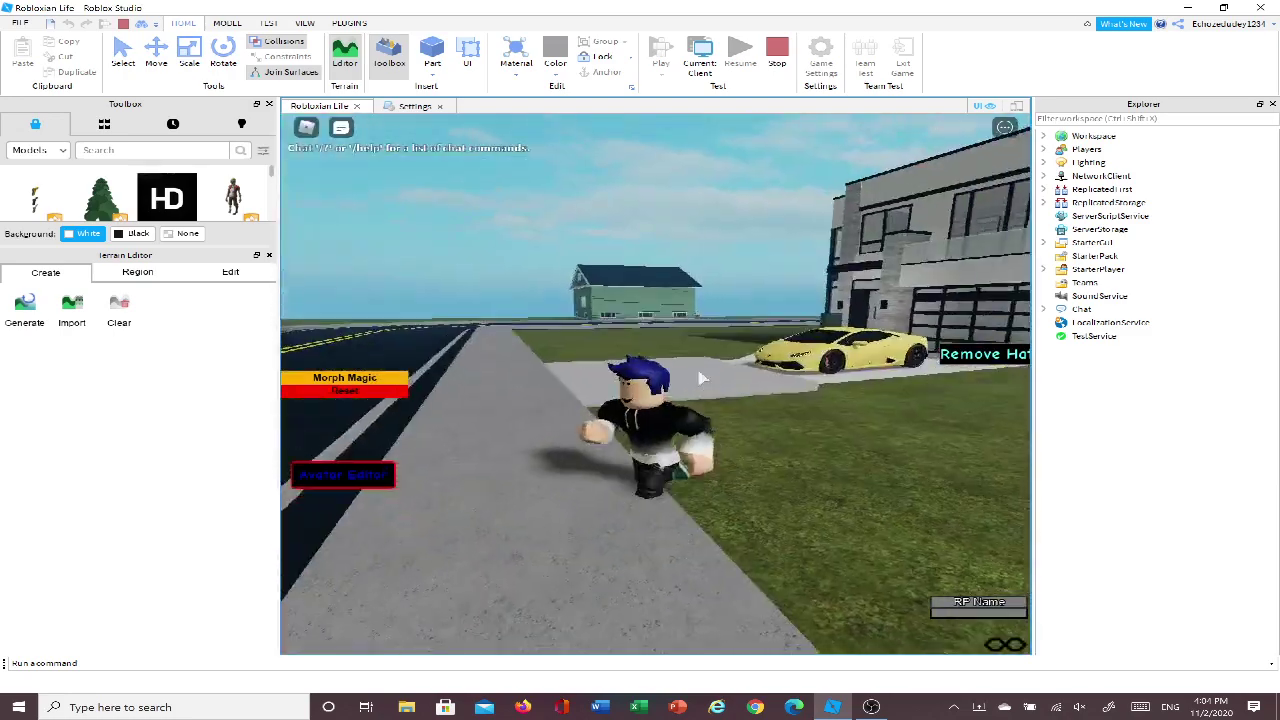
{"action": "key", "text": "w"}
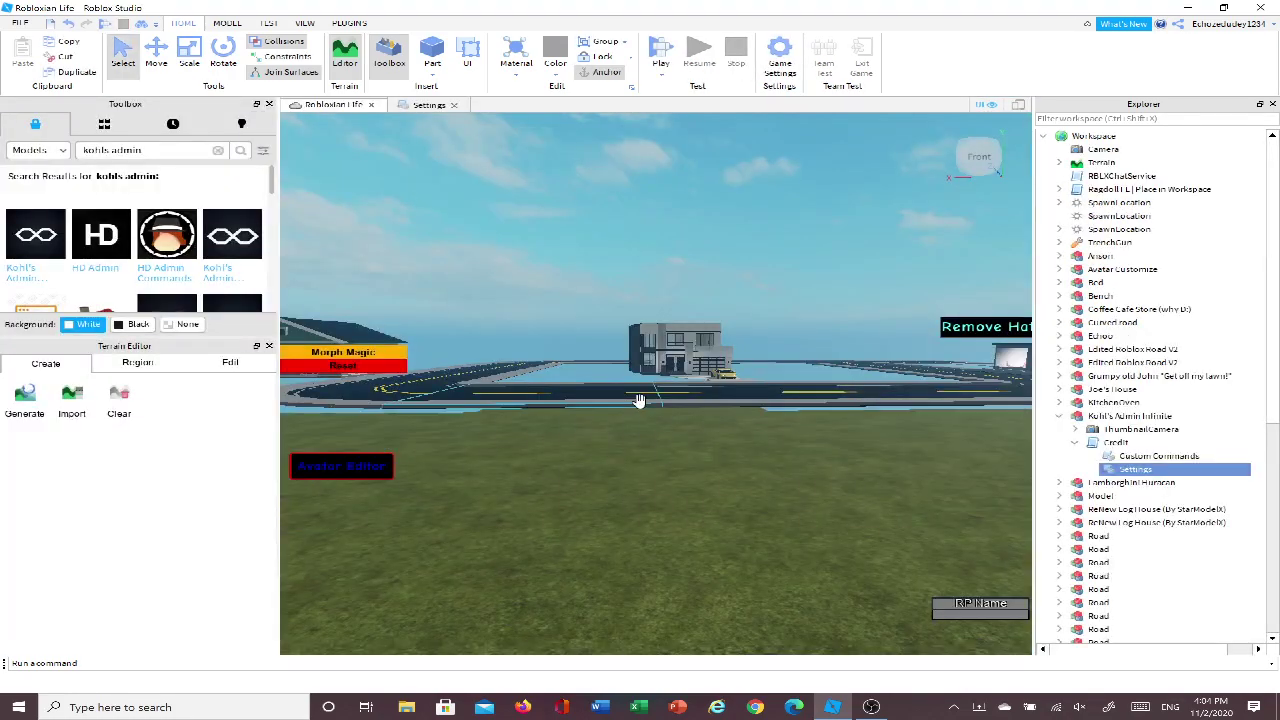
{"action": "right_click_drag", "start_coordinate": [640, 400], "coordinate": [638, 400]}
{"action": "key", "text": "d"}
{"action": "key", "text": "d"}
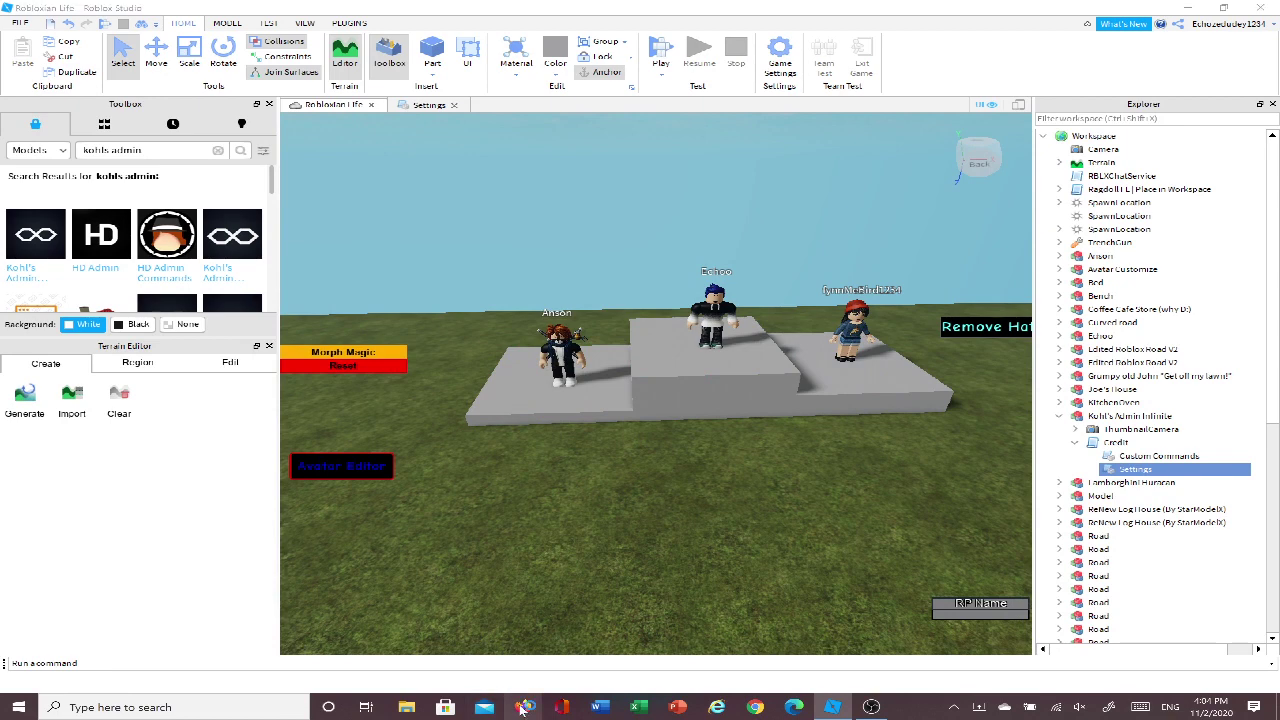
Step: Switch to the Roblox website in Firefox and search Groups for "Echoo's group"
{"action": "left_click", "coordinate": [521, 707]}
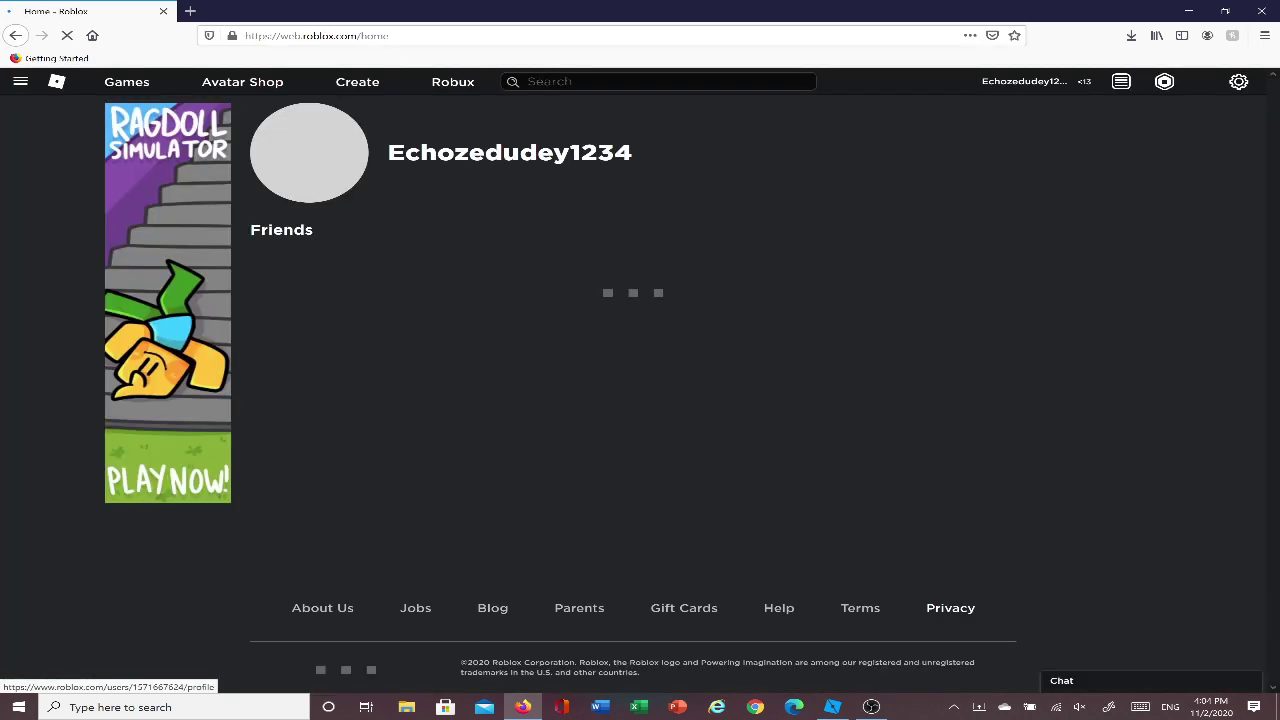
{"action": "type", "text": "Echoo's "}
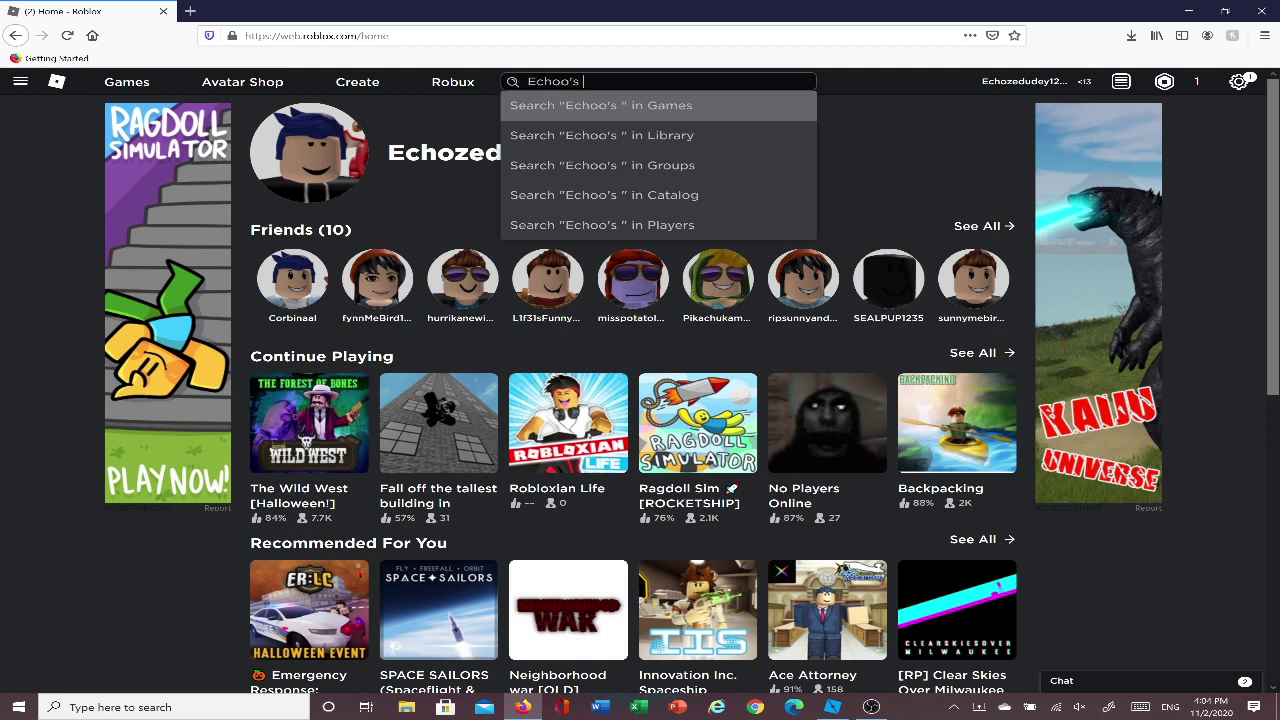
{"action": "type", "text": "group"}
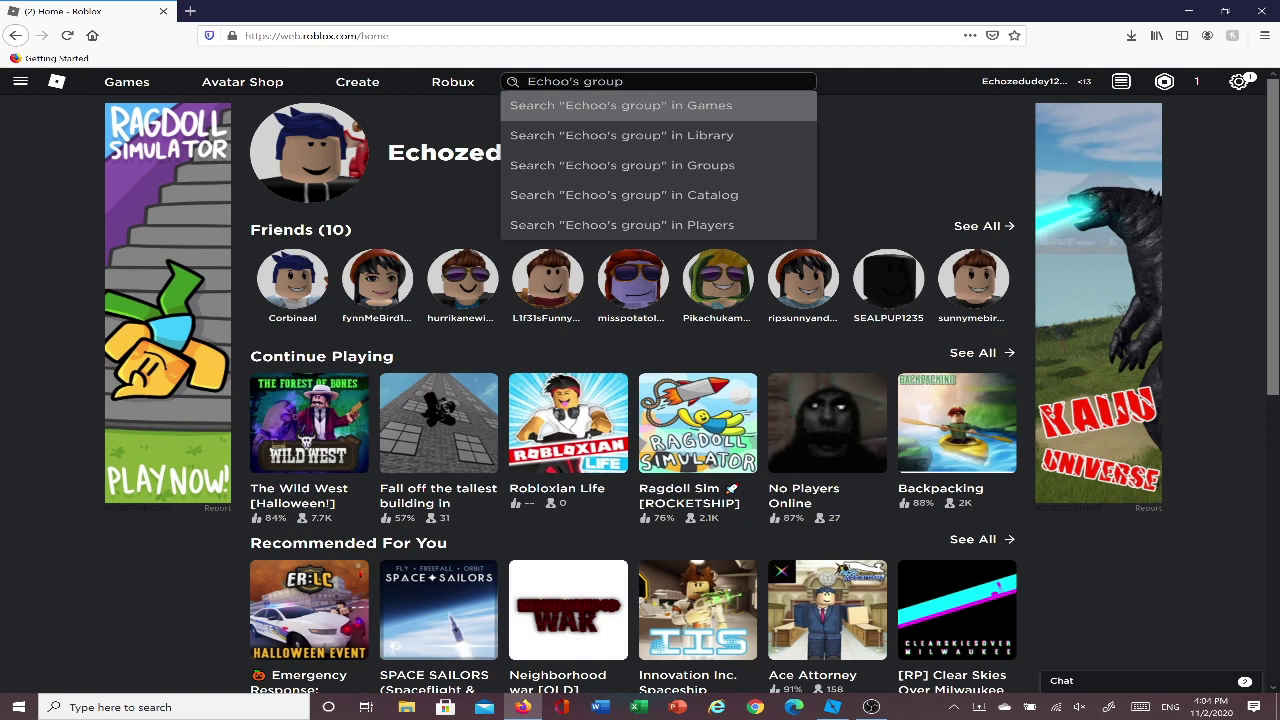
{"action": "left_click", "coordinate": [628, 168]}
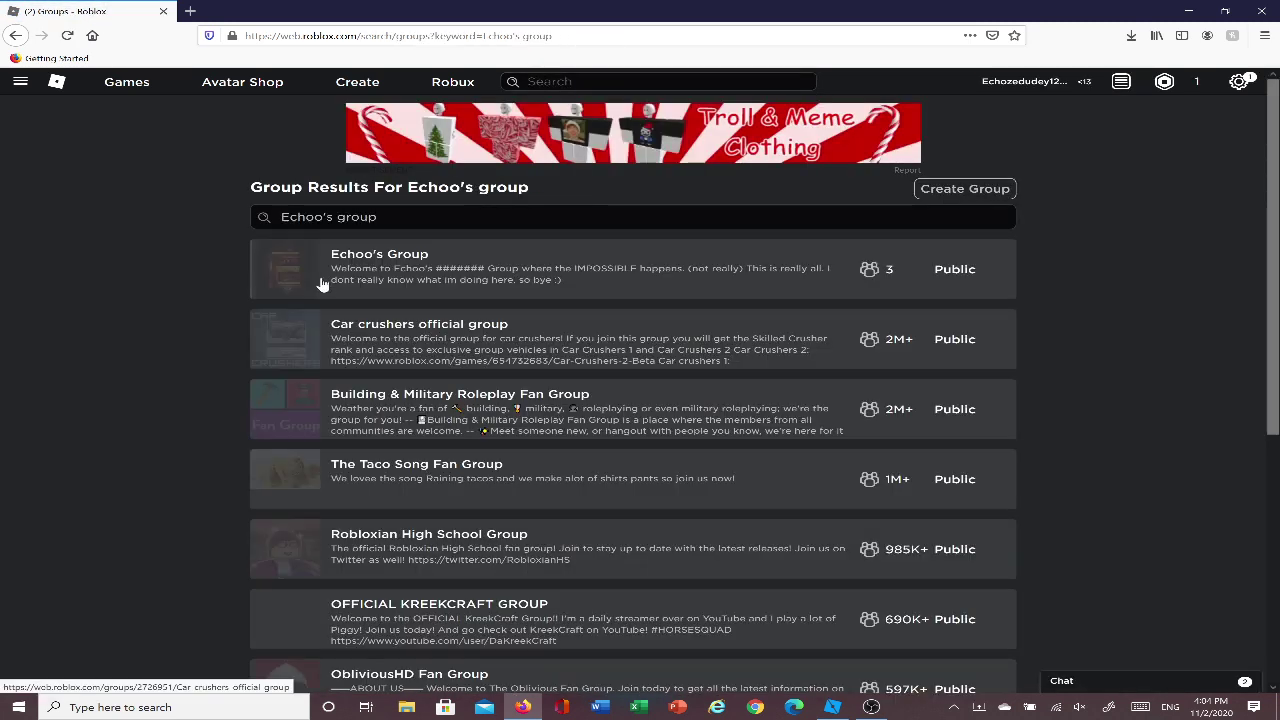
Step: Open the Echoo's Group page, view its Games section, and switch back to Roblox Studio
{"action": "left_click", "coordinate": [305, 277]}
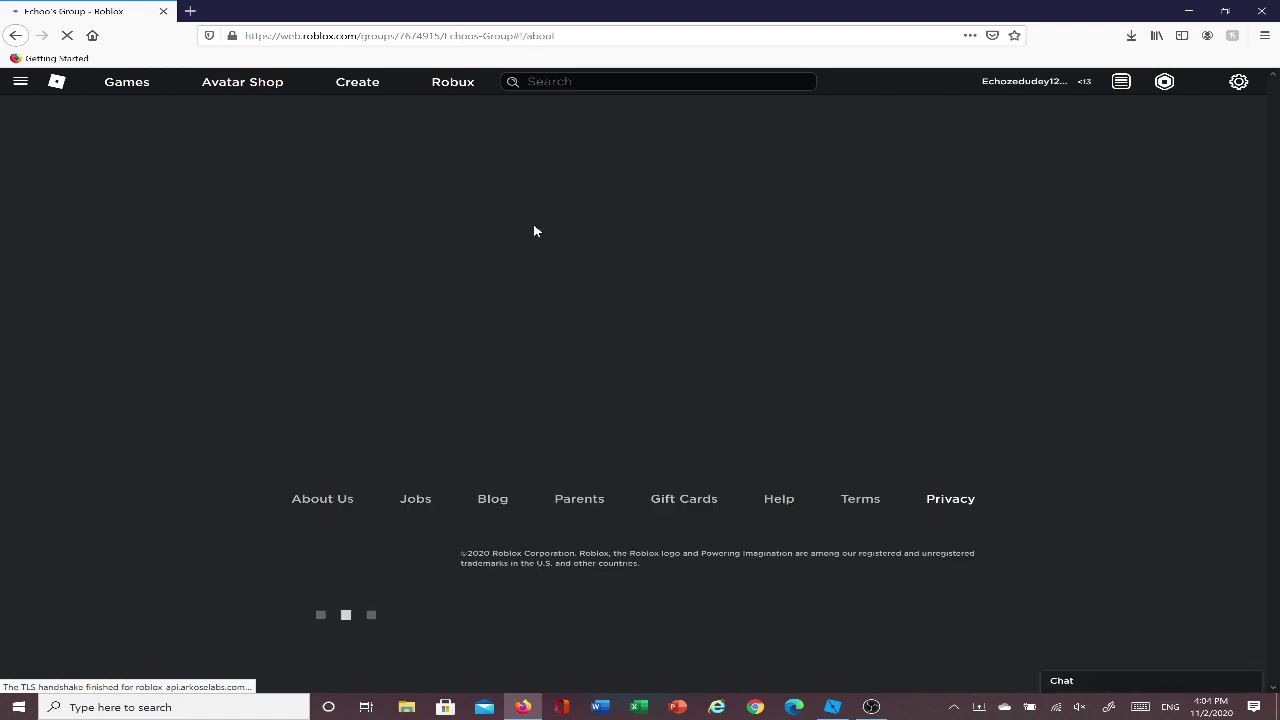
{"action": "scroll", "coordinate": [463, 451], "scroll_direction": "down", "scroll_amount": 2}
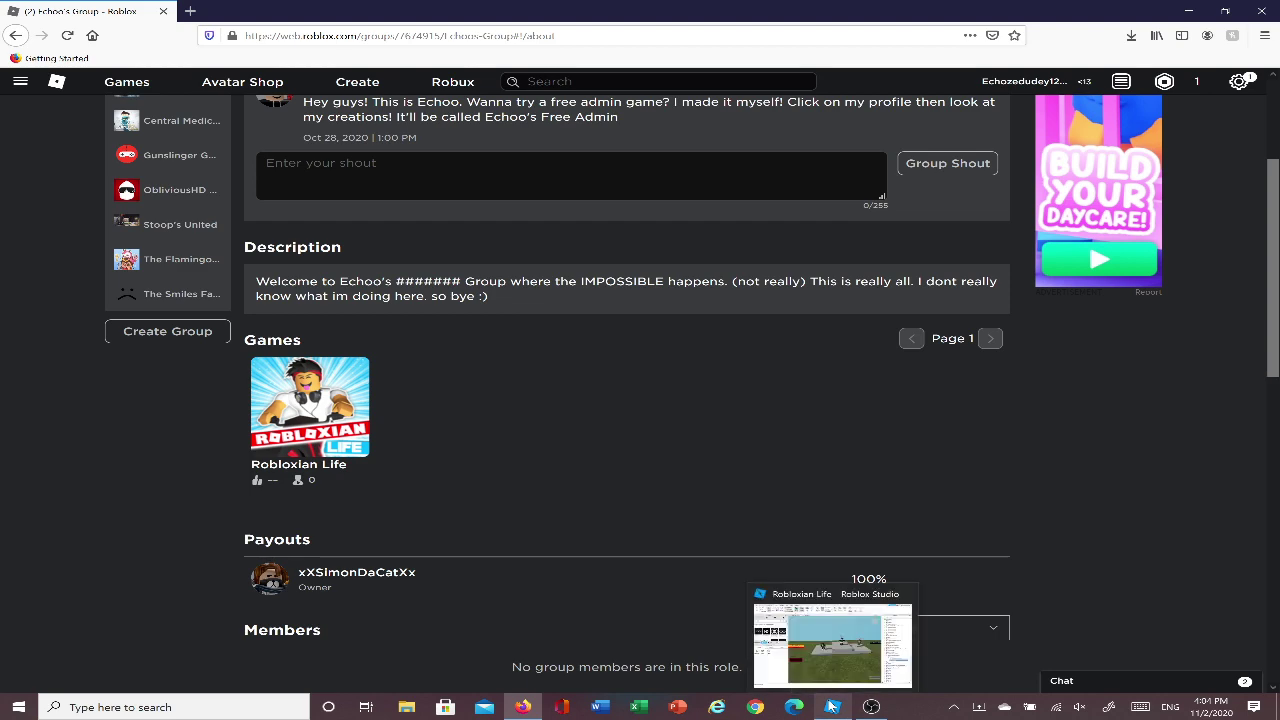
{"action": "left_click", "coordinate": [831, 706]}
{"action": "right_click_drag", "start_coordinate": [651, 483], "coordinate": [652, 483]}
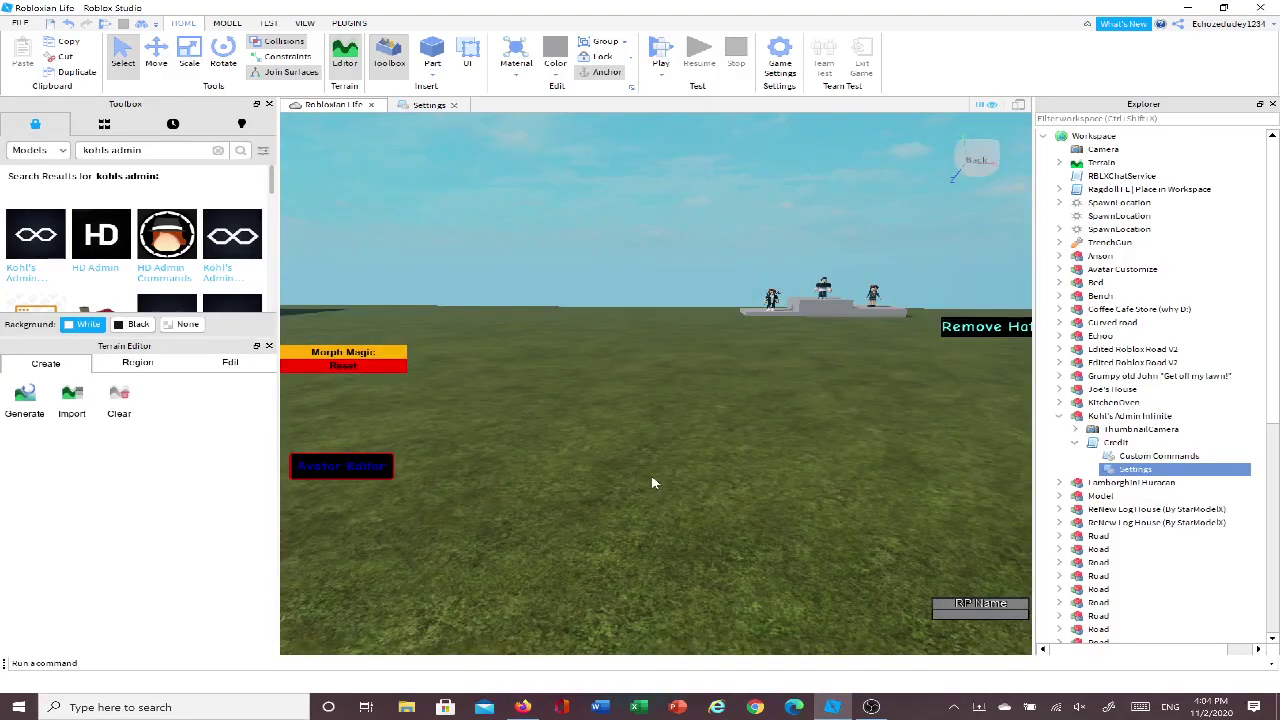